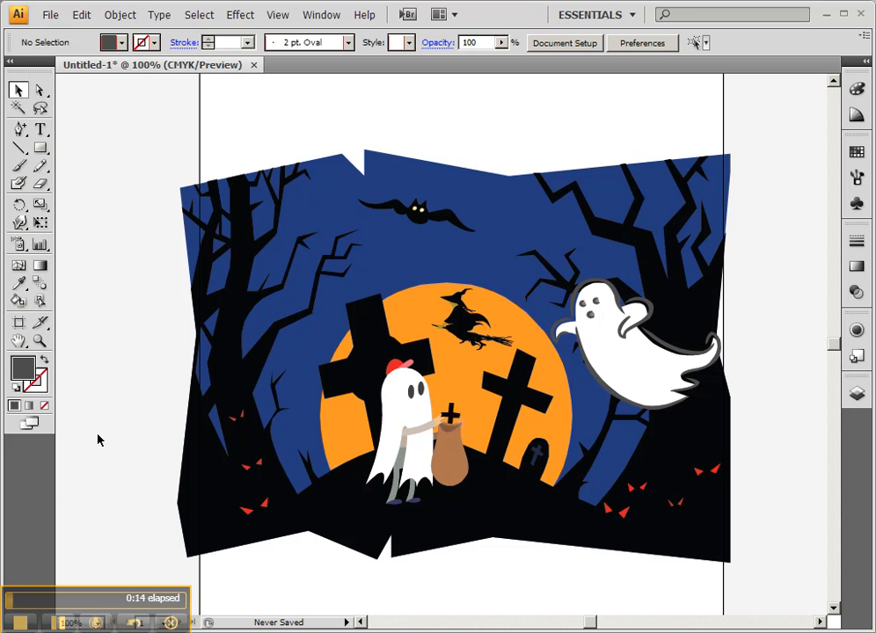
Create a new document from the Web profile with a width of 550 px and a height of 400 px
{"action": "left_click_drag", "start_coordinate": [516, 139], "coordinate": [451, 120]}
{"action": "key", "text": "ctrl+minus"}
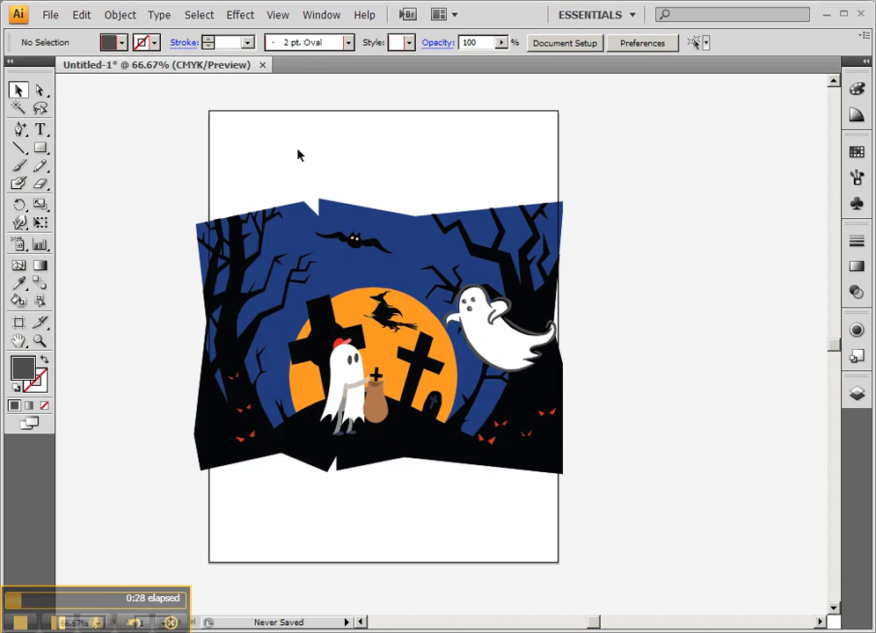
{"action": "left_click", "coordinate": [48, 15]}
{"action": "left_click", "coordinate": [65, 36]}
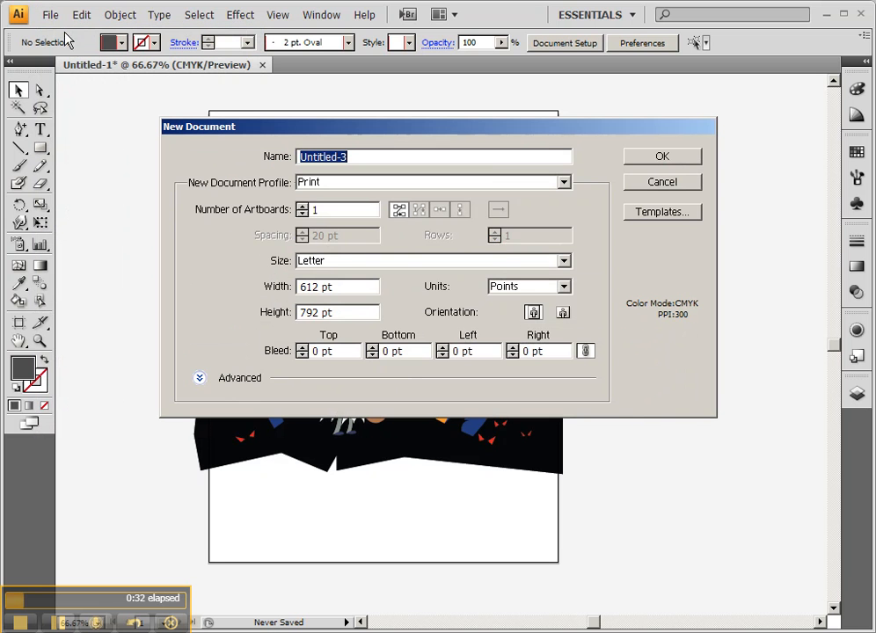
{"action": "left_click", "coordinate": [341, 194]}
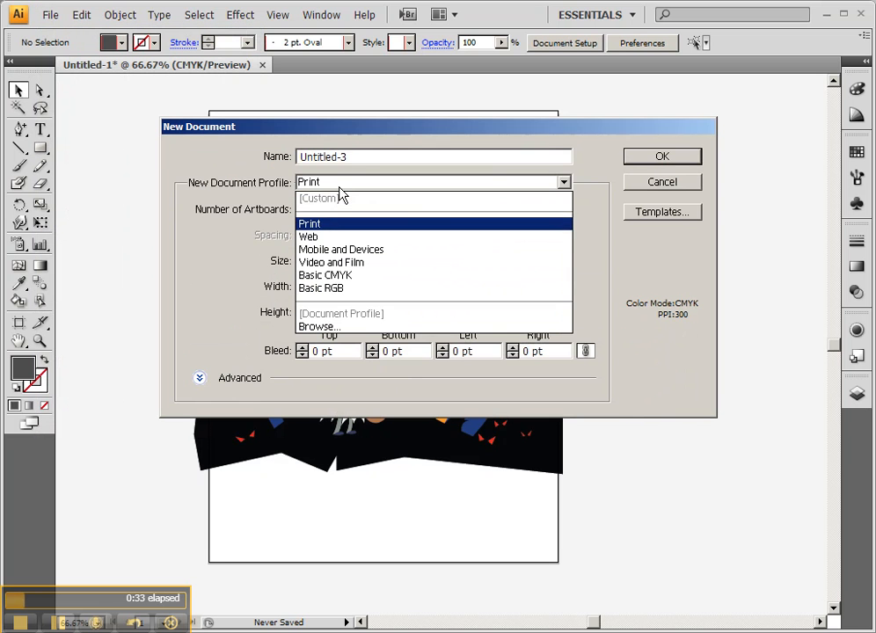
{"action": "left_click", "coordinate": [333, 237]}
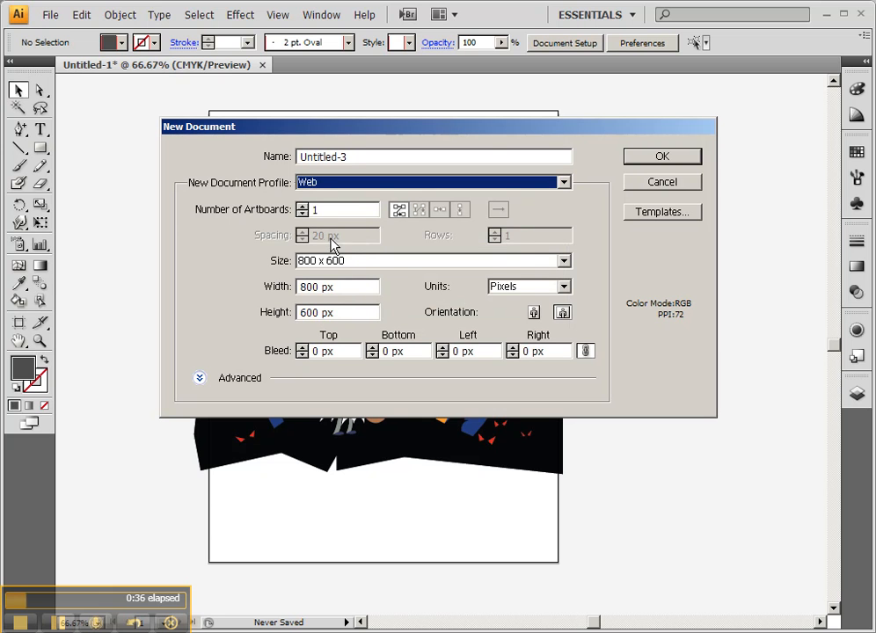
{"action": "left_click_drag", "start_coordinate": [342, 286], "coordinate": [266, 286]}
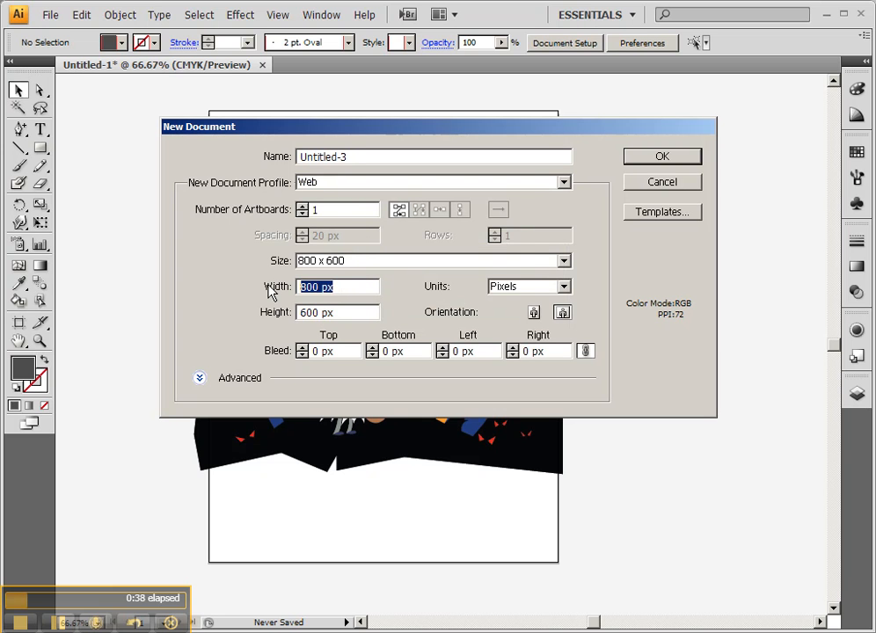
{"action": "type", "text": "55"}
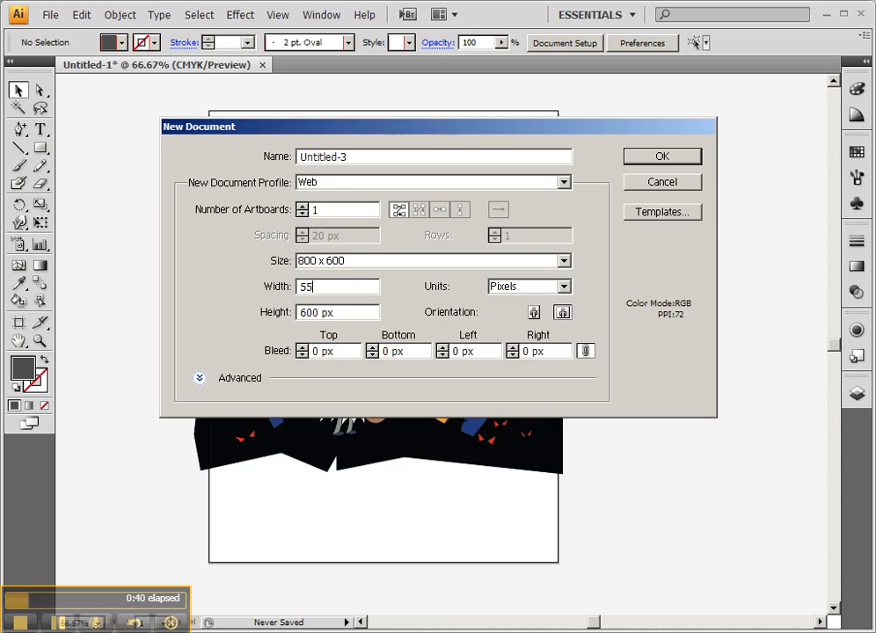
{"action": "type", "text": "0"}
{"action": "left_click_drag", "start_coordinate": [346, 312], "coordinate": [280, 321]}
{"action": "type", "text": "400"}
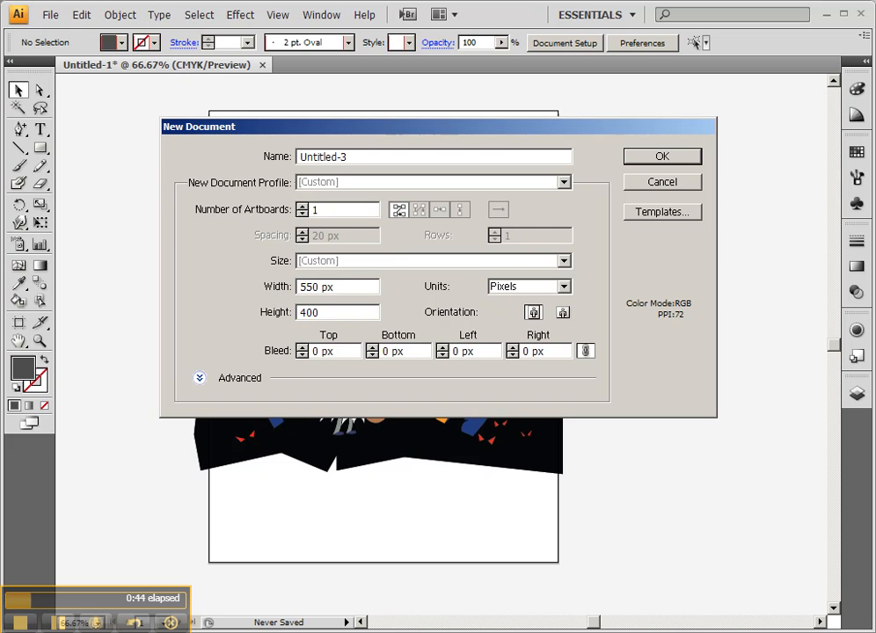
{"action": "left_click", "coordinate": [661, 157]}
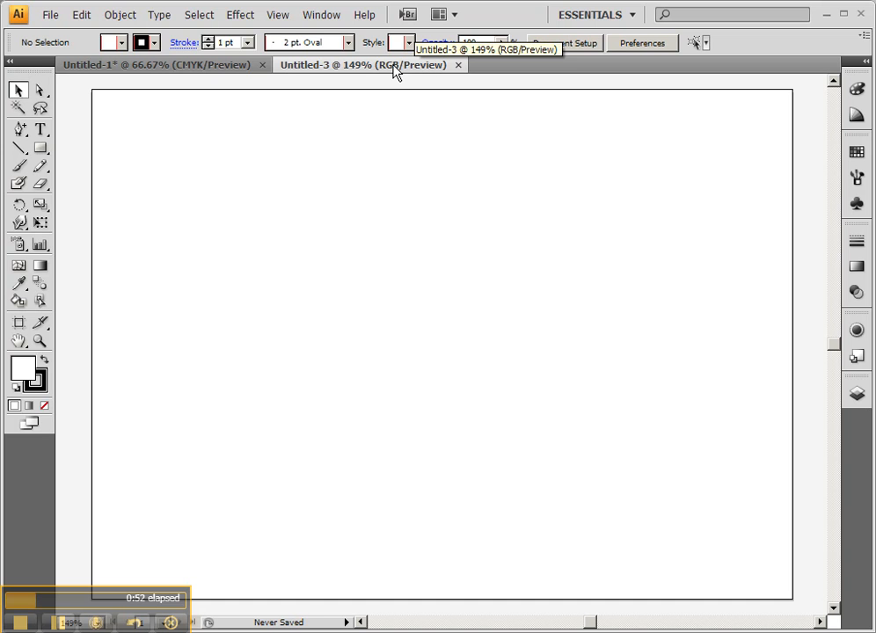
Copy the entire Halloween scene from Untitled-1 and paste it into the new web document
{"action": "left_click", "coordinate": [189, 68]}
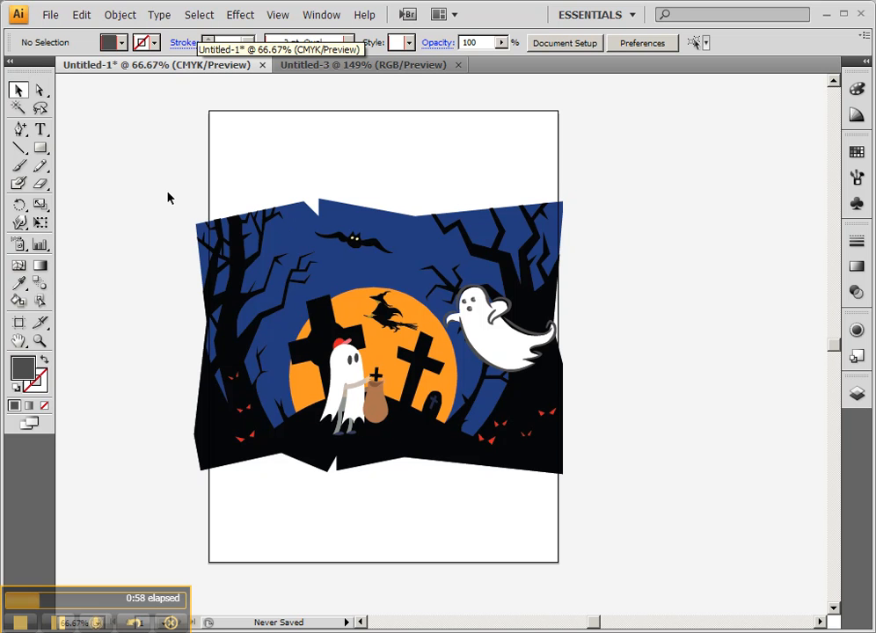
{"action": "left_click_drag", "start_coordinate": [164, 187], "coordinate": [582, 475]}
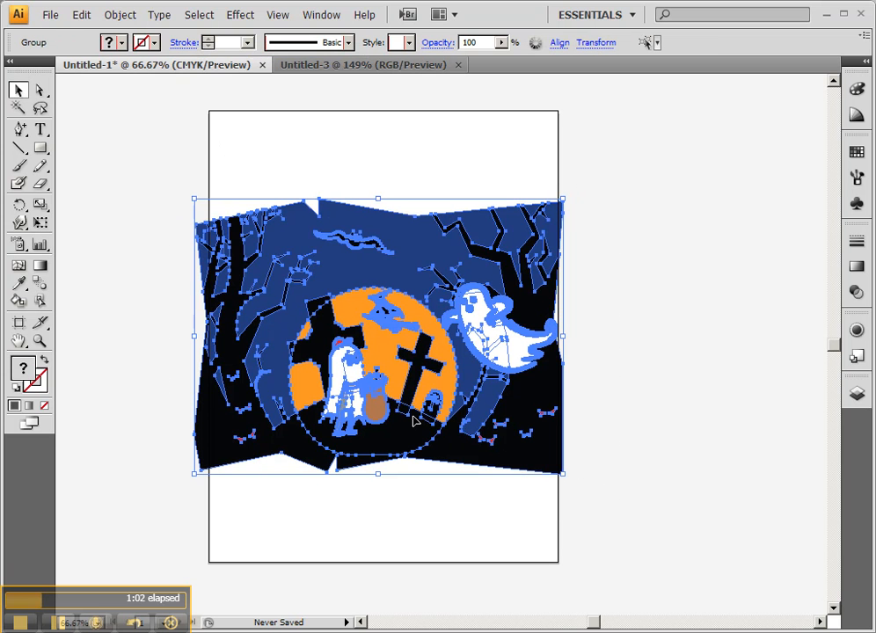
{"action": "right_click", "coordinate": [405, 361]}
{"action": "left_click", "coordinate": [381, 305]}
{"action": "left_click", "coordinate": [342, 66]}
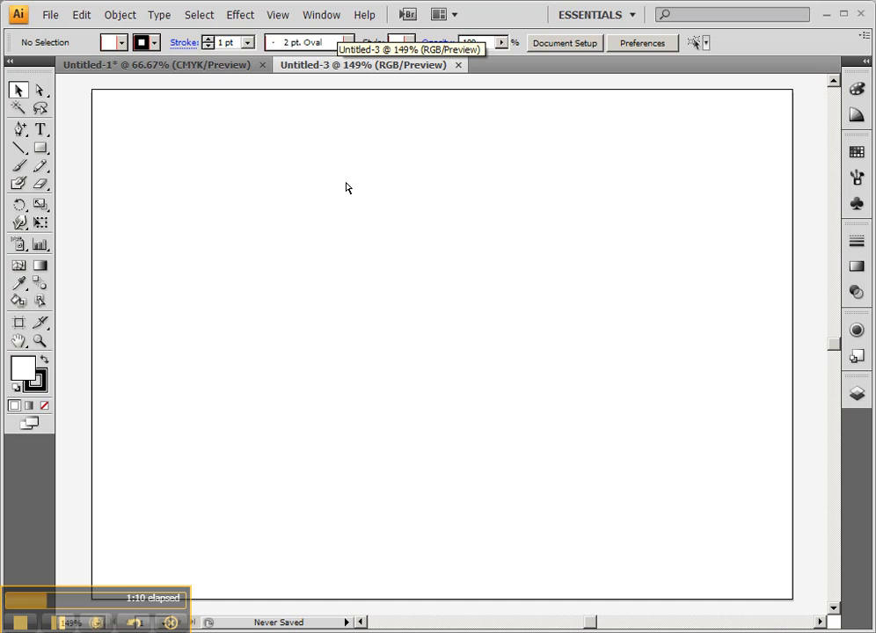
{"action": "key", "text": "ctrl+v"}
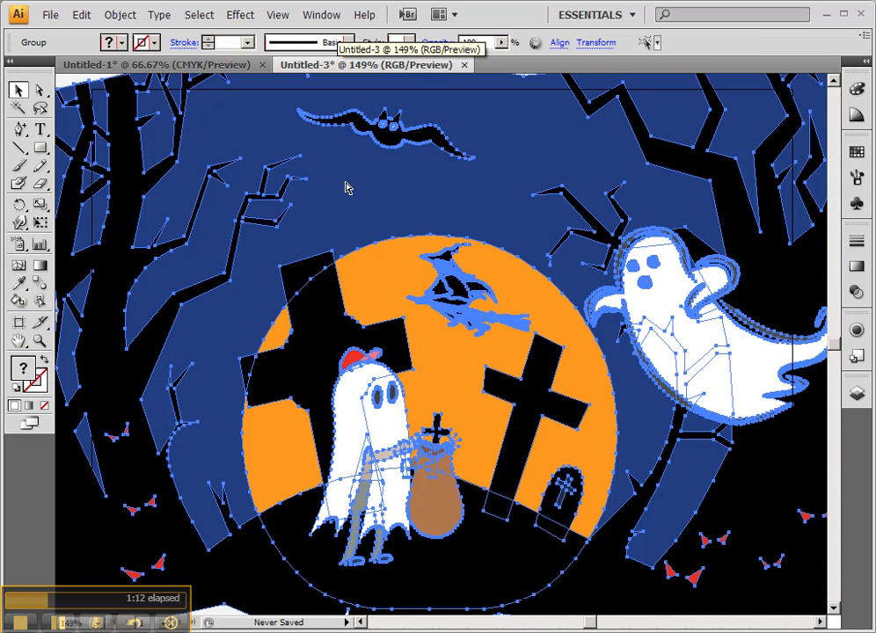
Move the pasted scene down and to the right at actual size to expose the artboard's left edge, and deselect it
{"action": "key", "text": "ctrl+1"}
{"action": "mouse_move", "coordinate": [446, 238]}
{"action": "left_mouse_down"}
{"action": "mouse_move", "coordinate": [438, 234]}
{"action": "mouse_move", "coordinate": [444, 256]}
{"action": "left_mouse_up"}
{"action": "left_click_drag", "start_coordinate": [383, 303], "coordinate": [380, 299]}
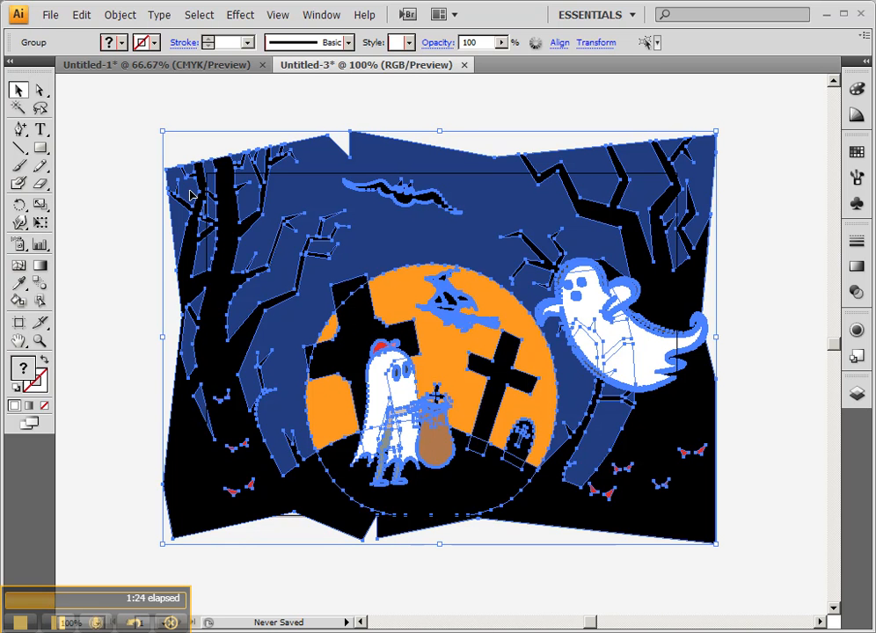
{"action": "left_click_drag", "start_coordinate": [192, 195], "coordinate": [323, 236]}
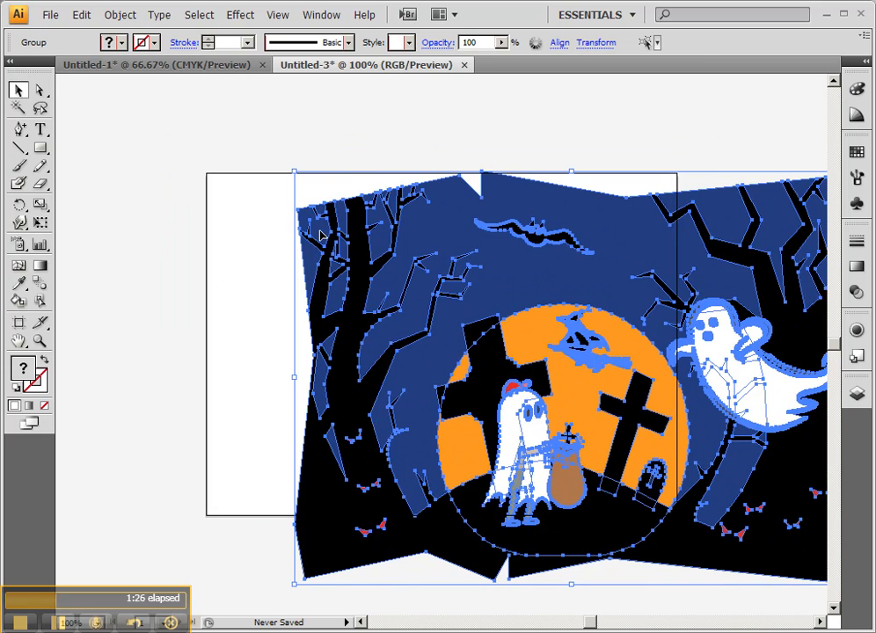
{"action": "left_click", "coordinate": [168, 210]}
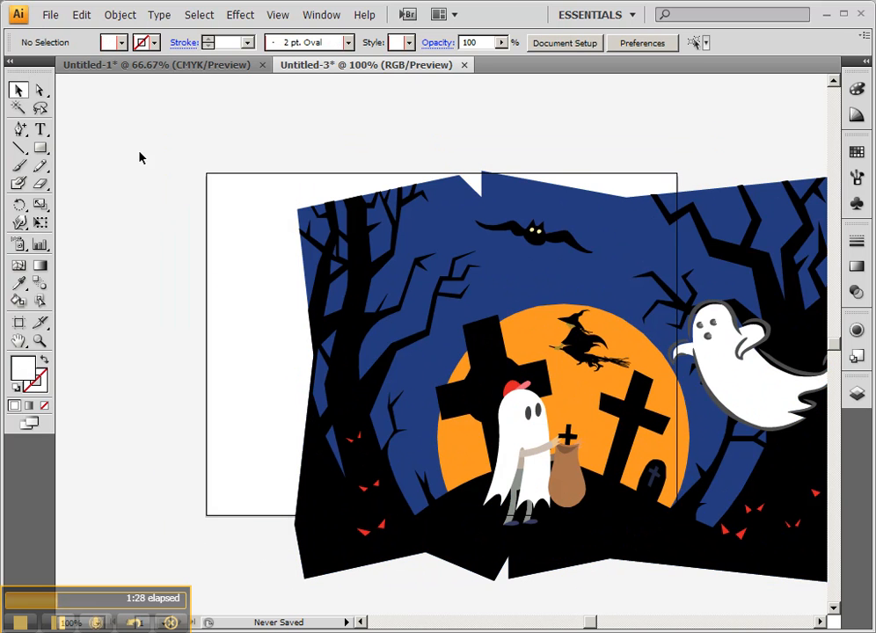
Show the rulers and place guides along all four edges of the artboard
{"action": "right_click", "coordinate": [152, 116]}
{"action": "left_click", "coordinate": [197, 199]}
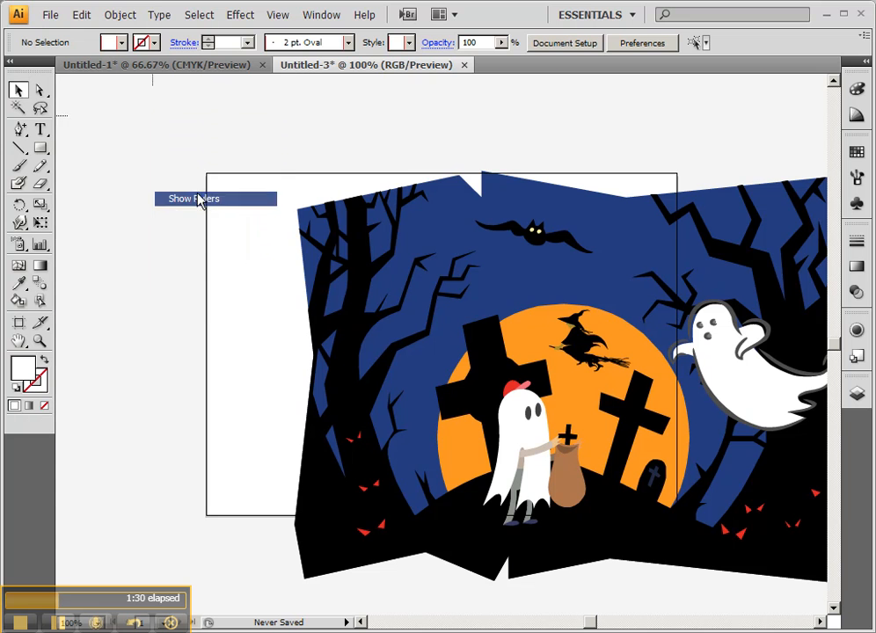
{"action": "left_click", "coordinate": [276, 16]}
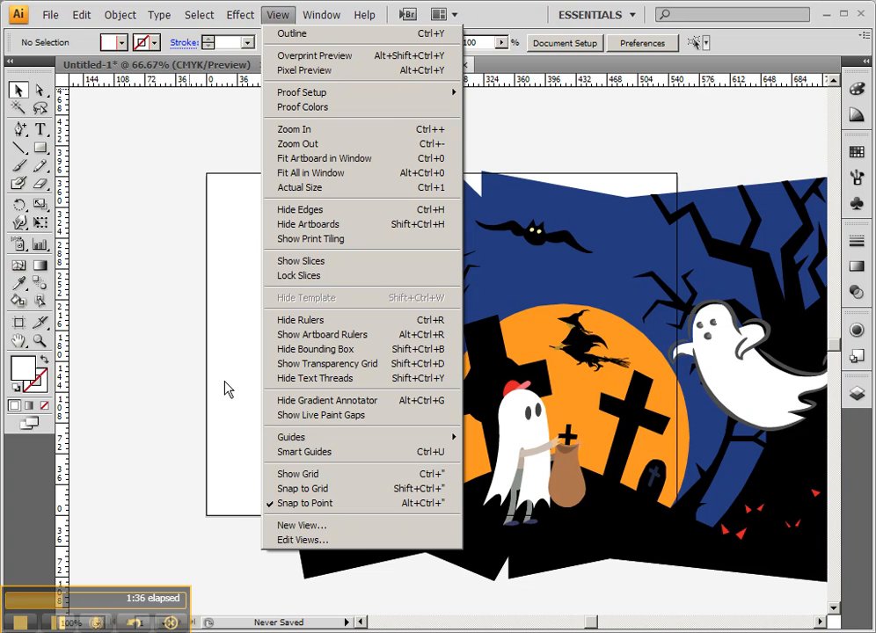
{"action": "left_click_drag", "start_coordinate": [58, 211], "coordinate": [208, 260]}
{"action": "left_click_drag", "start_coordinate": [255, 84], "coordinate": [185, 173]}
{"action": "left_click_drag", "start_coordinate": [61, 152], "coordinate": [677, 187]}
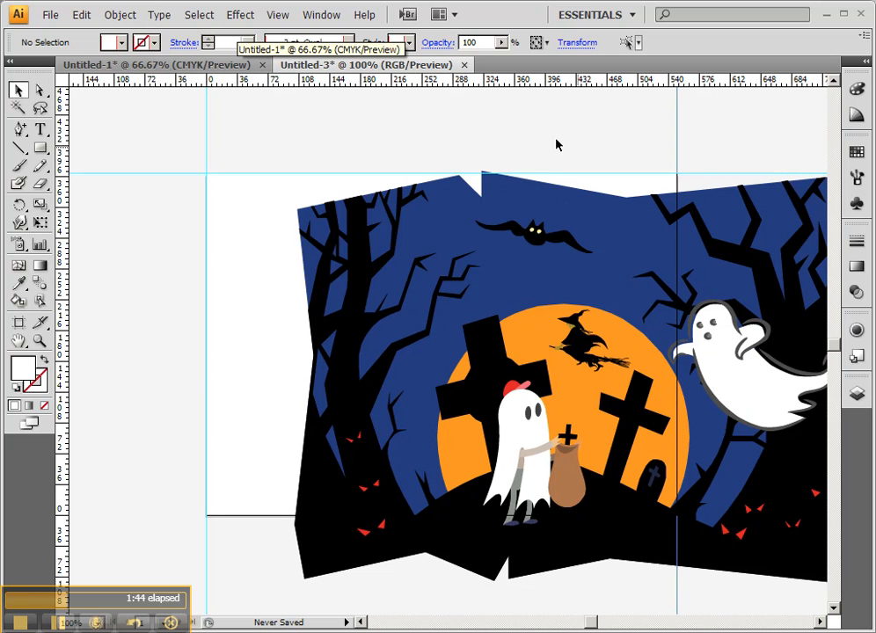
{"action": "left_click_drag", "start_coordinate": [391, 83], "coordinate": [268, 517]}
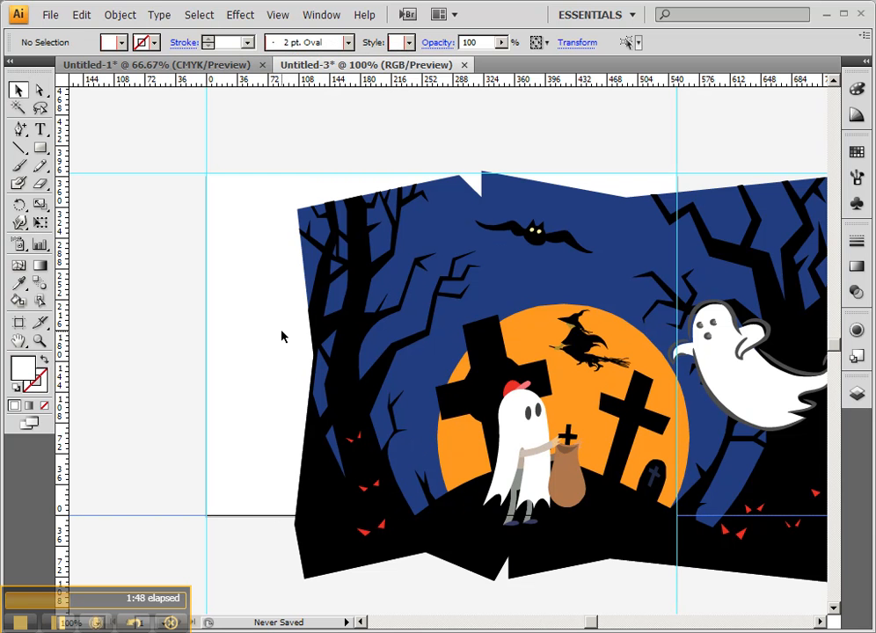
Lock the guides and move the whole scene back so that it covers the artboard they frame
{"action": "key", "text": "ctrl+a"}
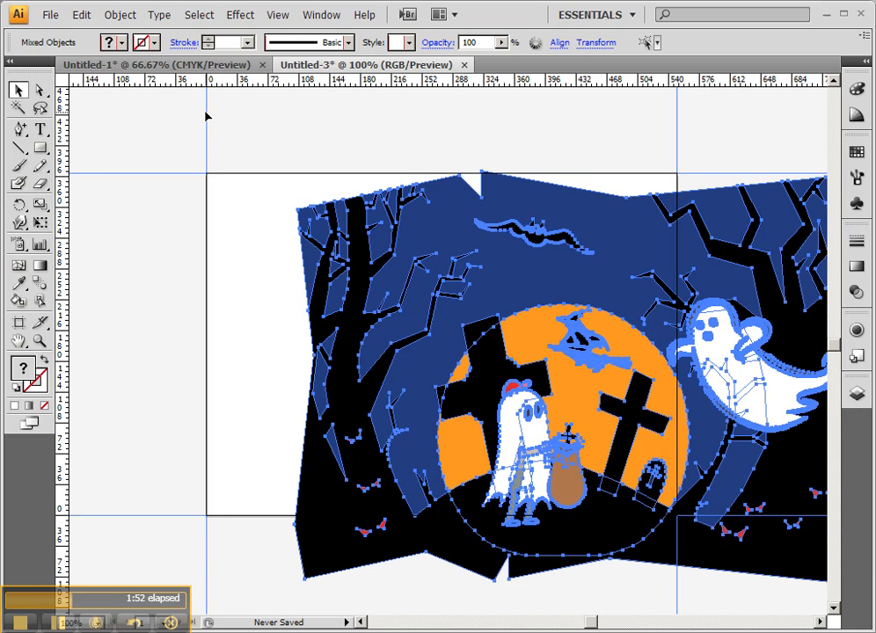
{"action": "left_click", "coordinate": [279, 17]}
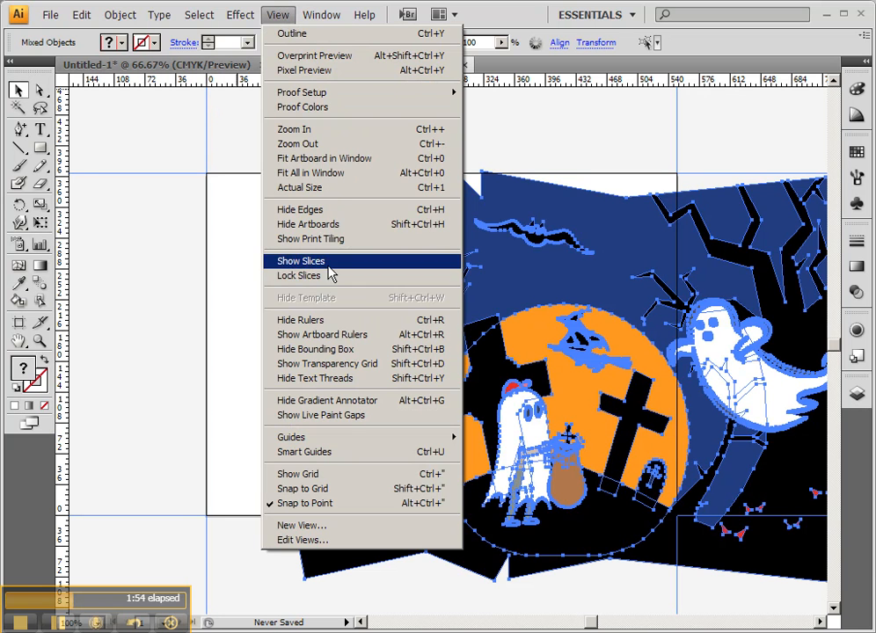
{"action": "mouse_move", "coordinate": [345, 444]}
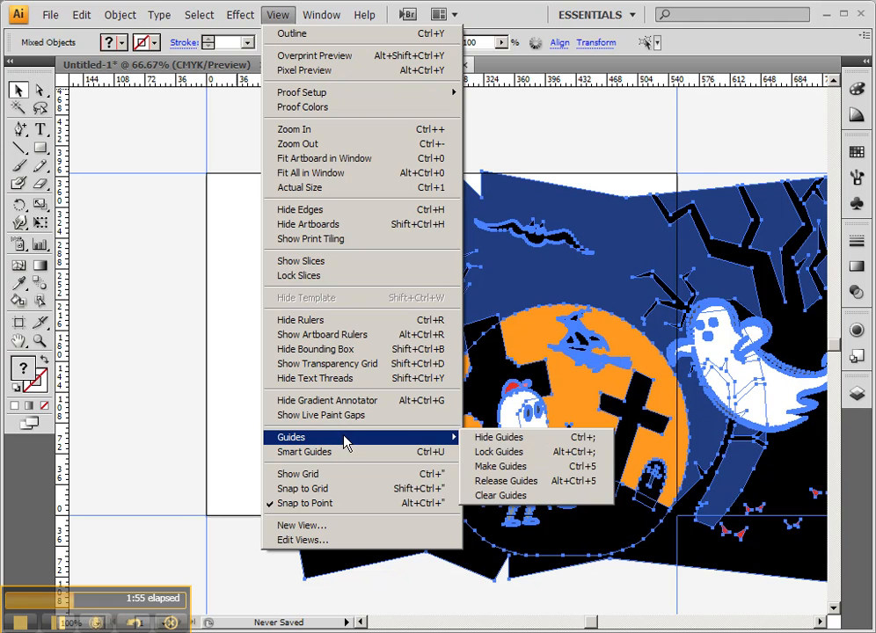
{"action": "left_click", "coordinate": [511, 452]}
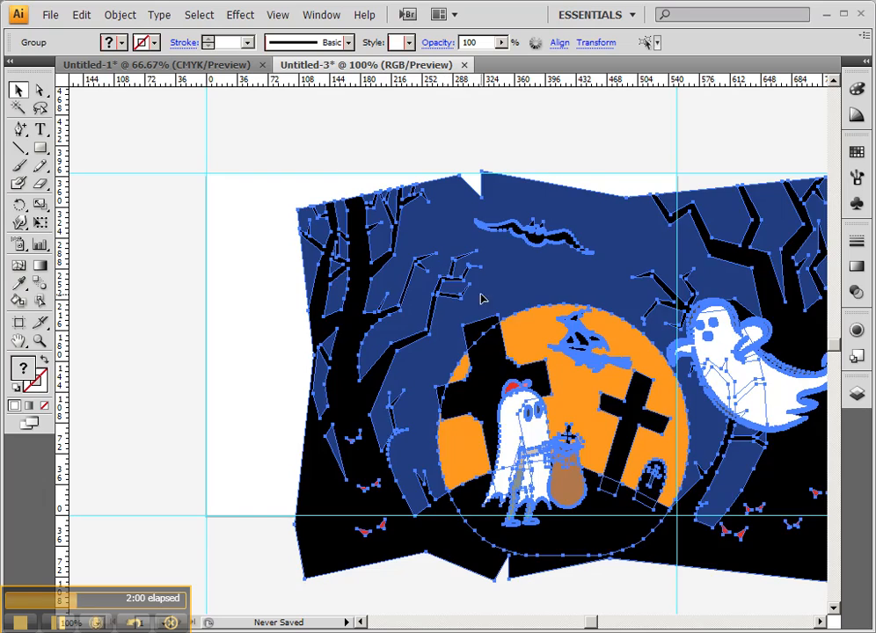
{"action": "left_click_drag", "start_coordinate": [489, 305], "coordinate": [368, 301]}
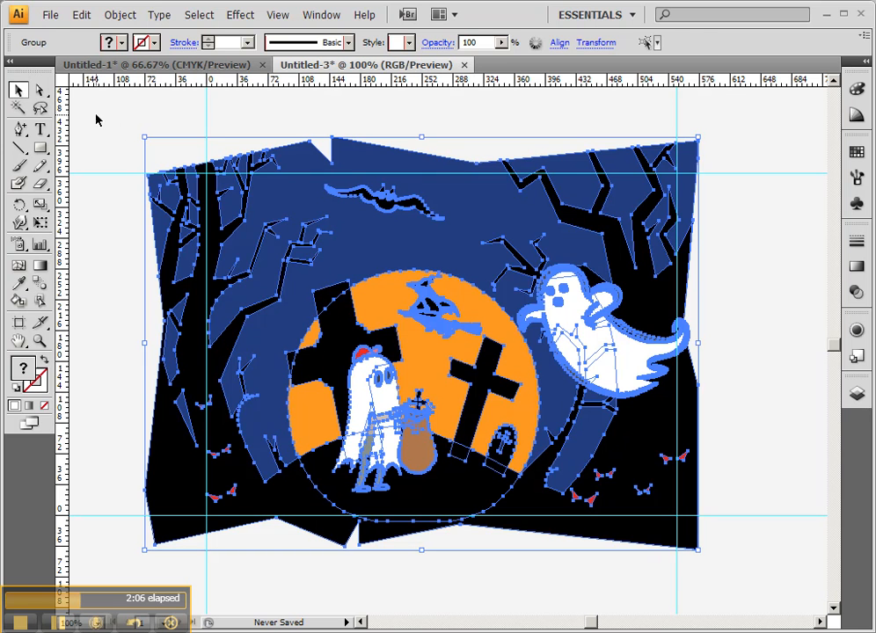
{"action": "left_click", "coordinate": [131, 141]}
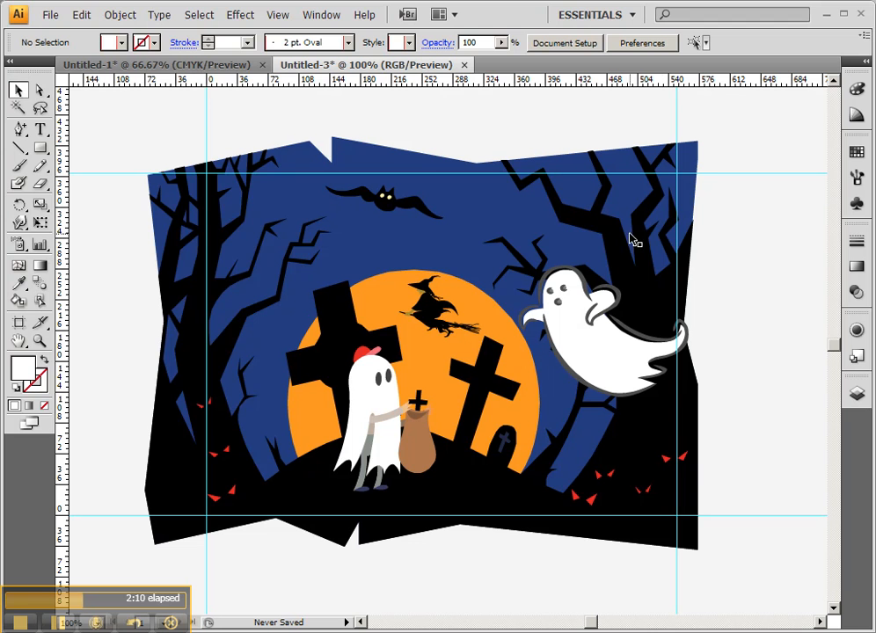
Save the document as Clipart scene_sample.ai in the "tut2 - Illustrator Clipart" folder in Illustrator CS4 format, replacing the existing file
{"action": "left_click", "coordinate": [50, 15]}
{"action": "left_click", "coordinate": [102, 176]}
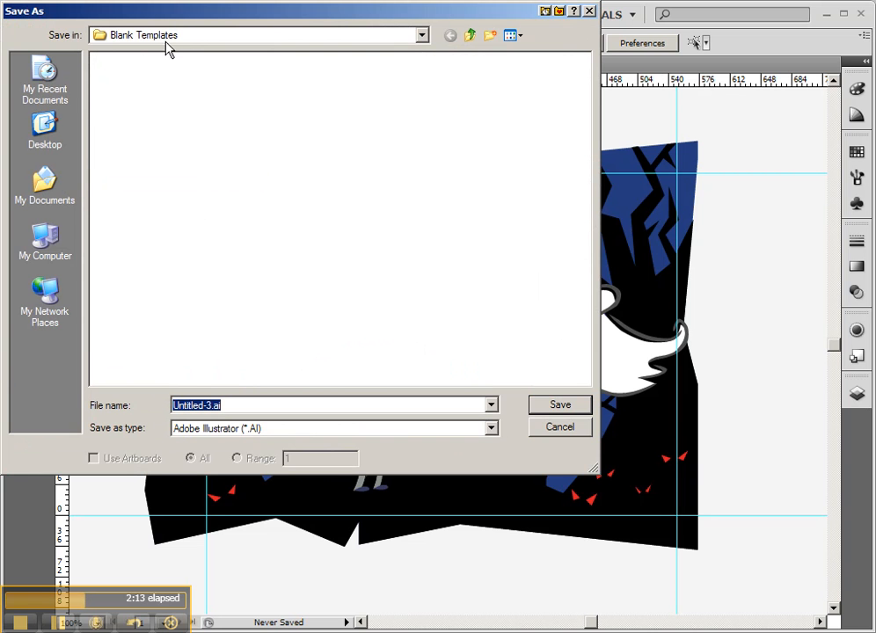
{"action": "left_click", "coordinate": [546, 11]}
{"action": "left_click", "coordinate": [563, 44]}
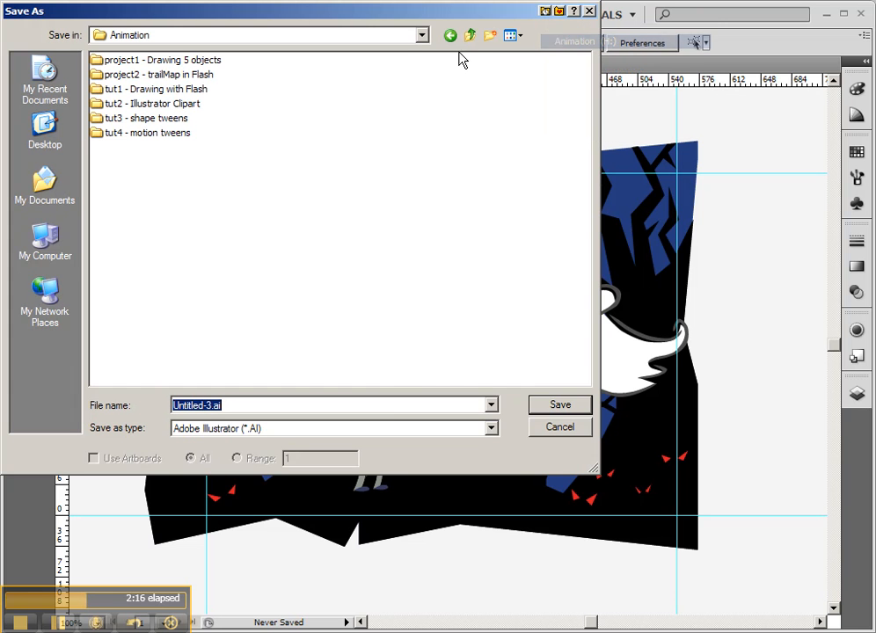
{"action": "double_click", "coordinate": [146, 105]}
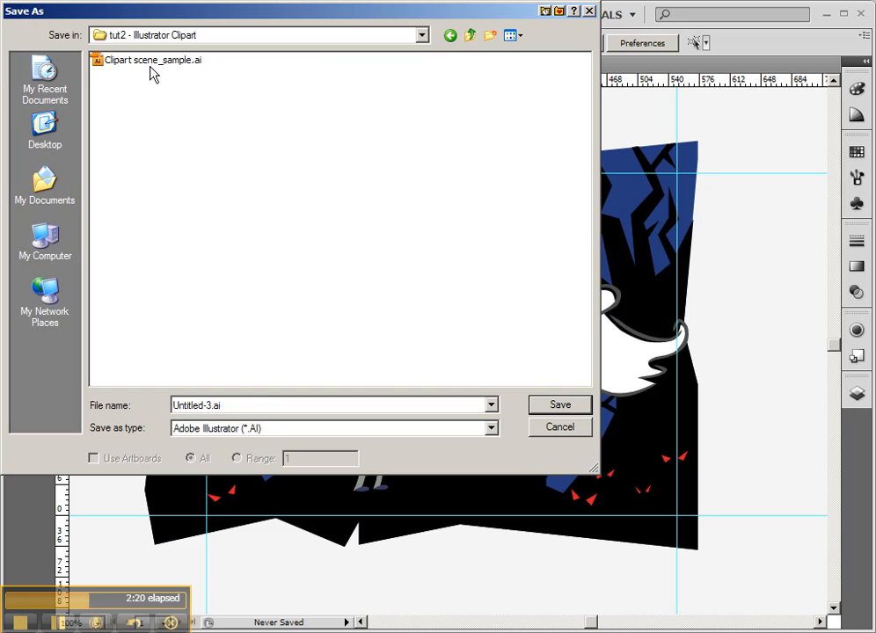
{"action": "left_click", "coordinate": [150, 64]}
{"action": "left_click", "coordinate": [589, 405]}
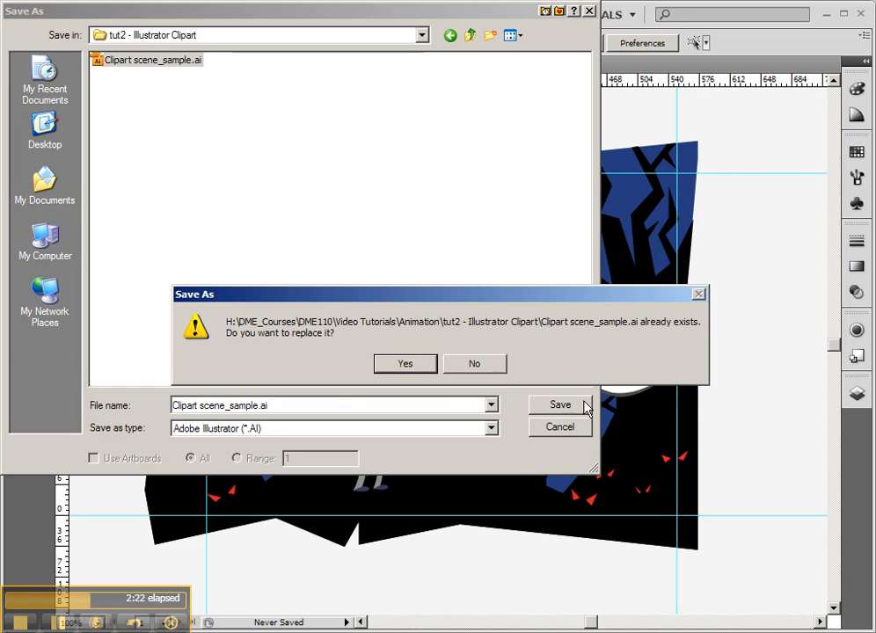
{"action": "left_click", "coordinate": [397, 368]}
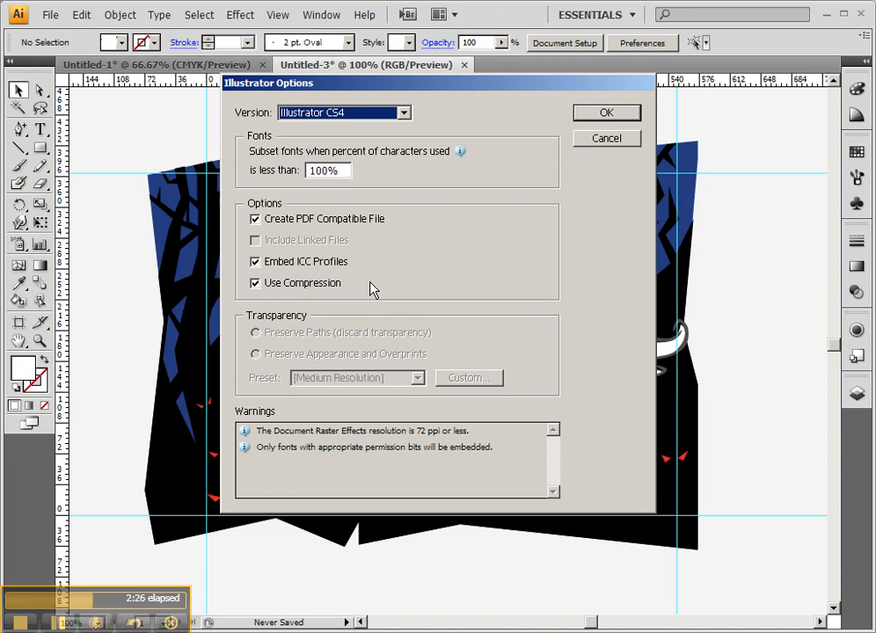
{"action": "left_click", "coordinate": [610, 115]}
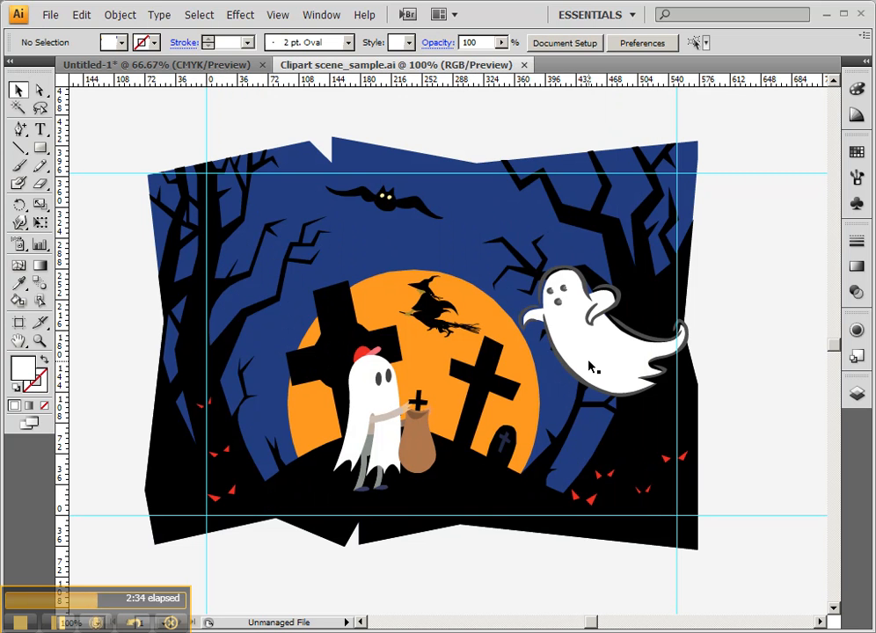
Simplify the witch group's paths with 99% curve precision and a 0° angle threshold, comparing the preview with the original paths
{"action": "left_click", "coordinate": [420, 315]}
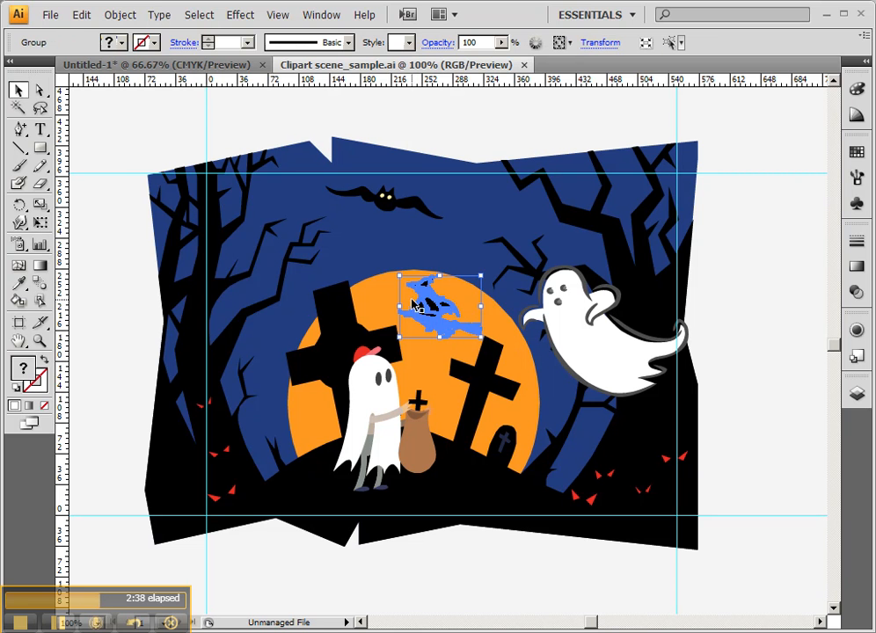
{"action": "left_click", "coordinate": [40, 340]}
{"action": "left_click_drag", "start_coordinate": [393, 272], "coordinate": [482, 341]}
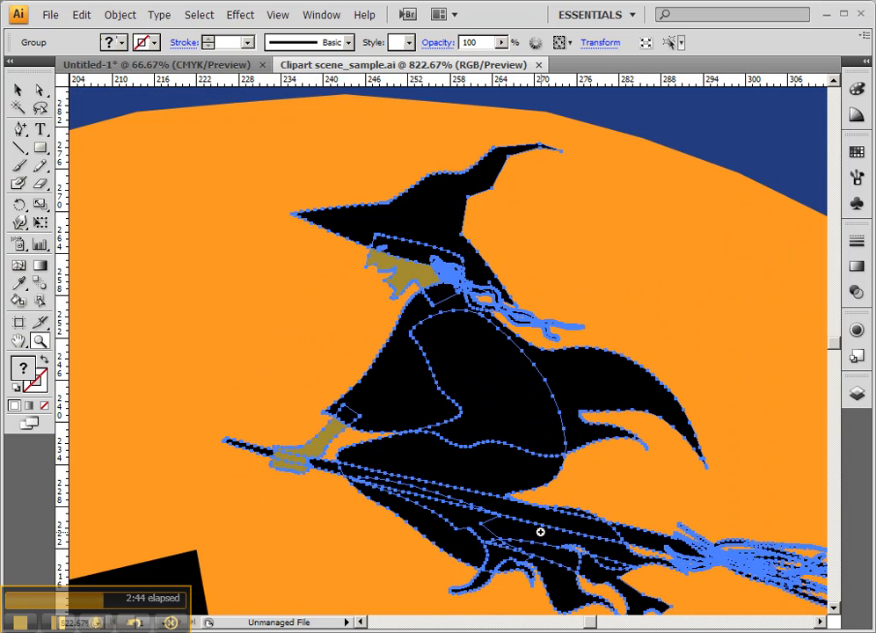
{"action": "left_click_drag", "start_coordinate": [609, 534], "coordinate": [581, 479]}
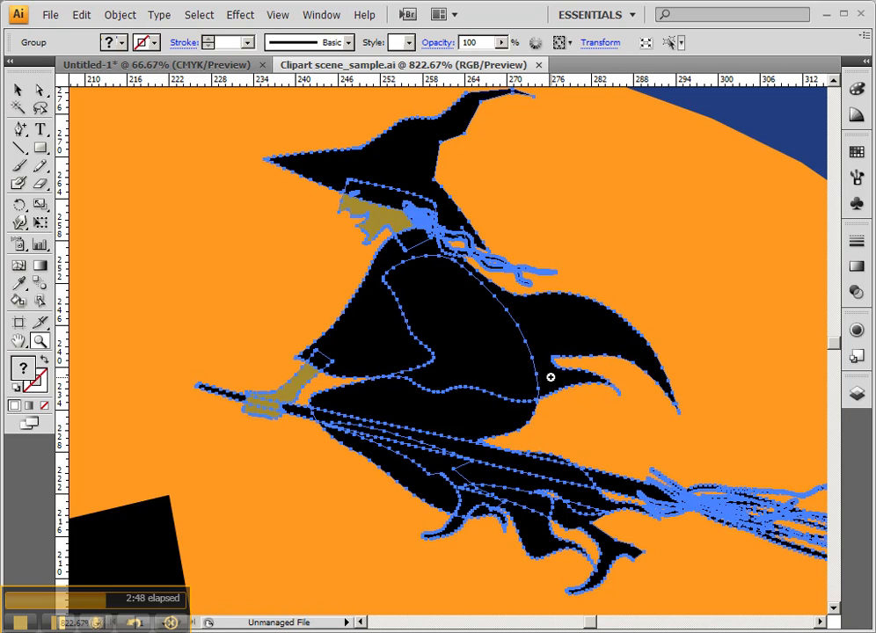
{"action": "left_click", "coordinate": [121, 15]}
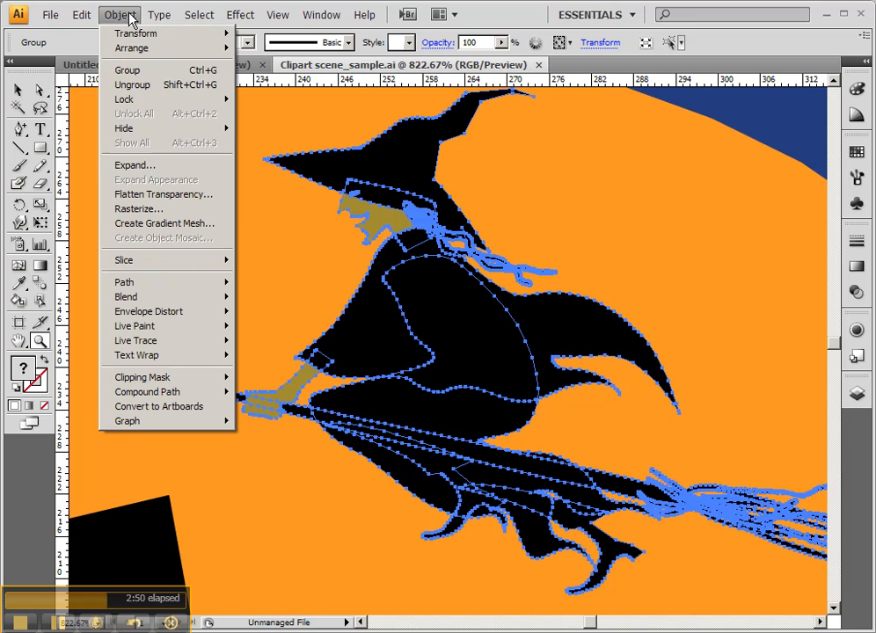
{"action": "mouse_move", "coordinate": [145, 283]}
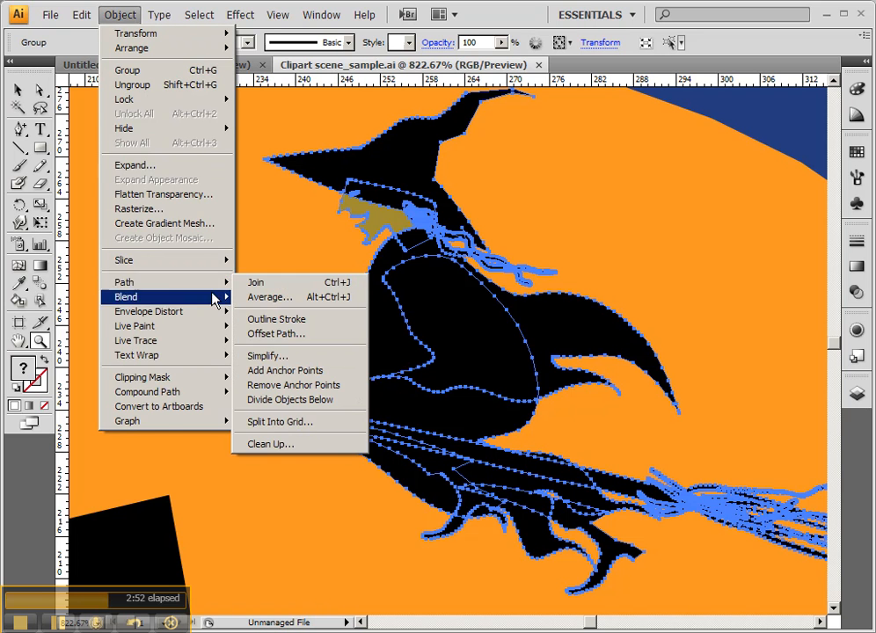
{"action": "left_click", "coordinate": [286, 356]}
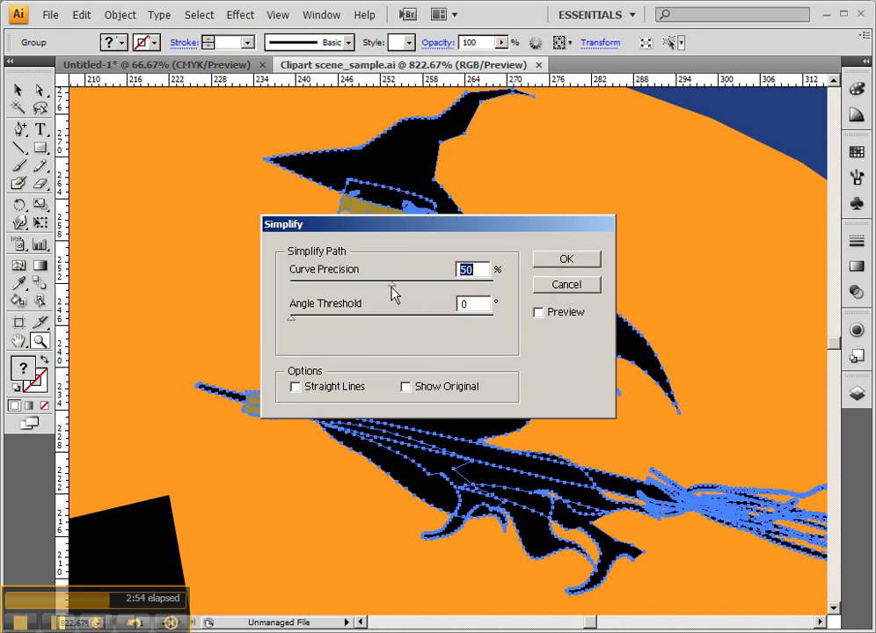
{"action": "left_click_drag", "start_coordinate": [434, 287], "coordinate": [488, 289]}
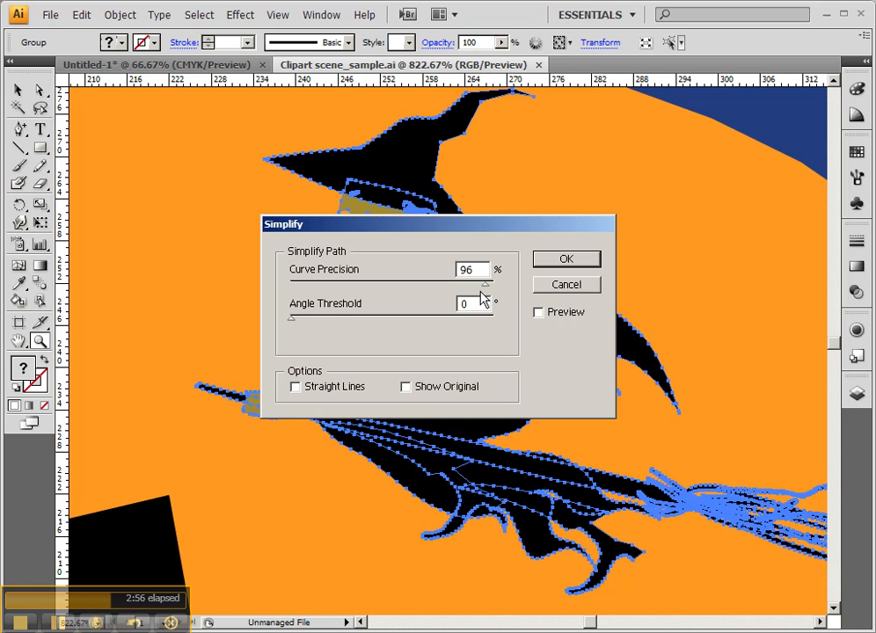
{"action": "left_click", "coordinate": [406, 388]}
{"action": "left_click", "coordinate": [539, 314]}
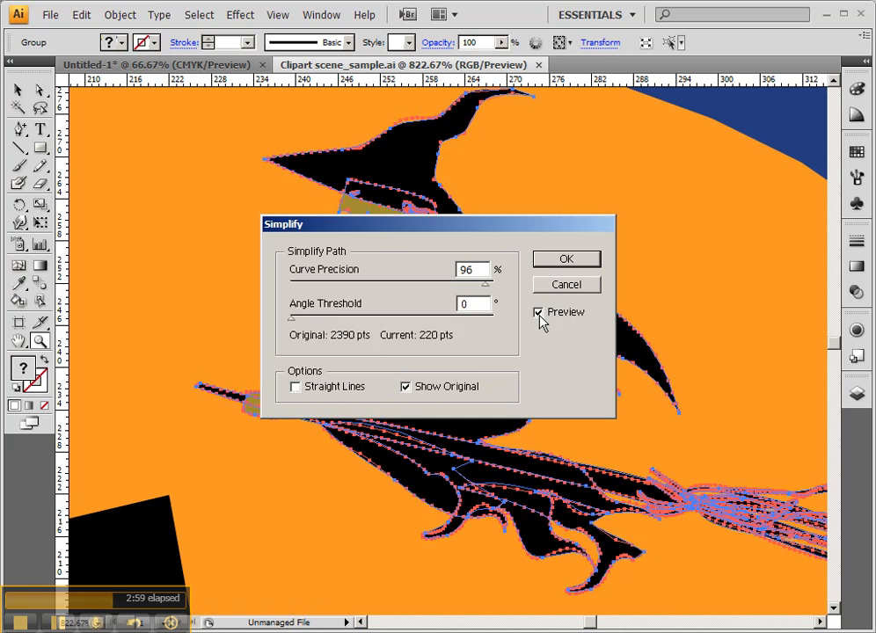
{"action": "left_click", "coordinate": [406, 387]}
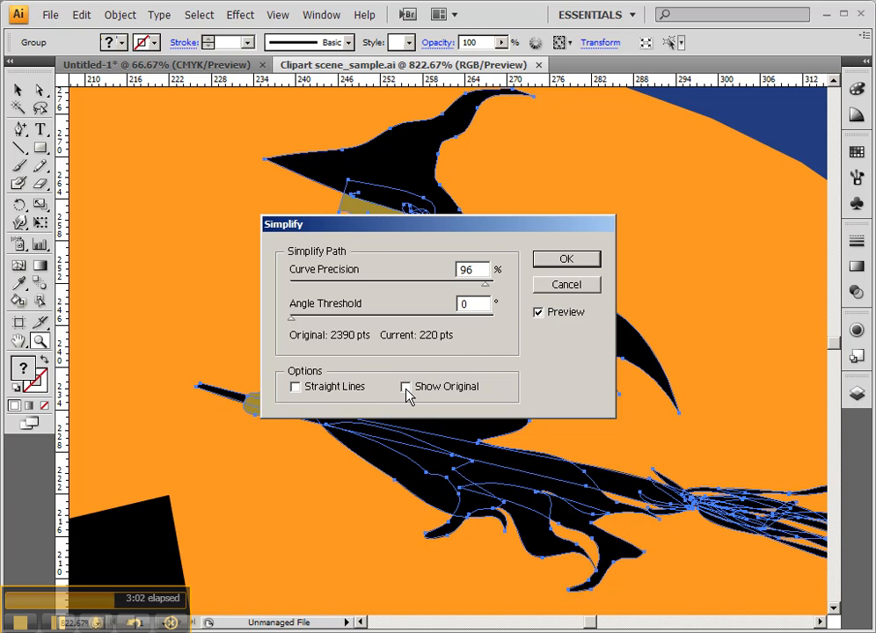
{"action": "left_click_drag", "start_coordinate": [475, 227], "coordinate": [696, 161]}
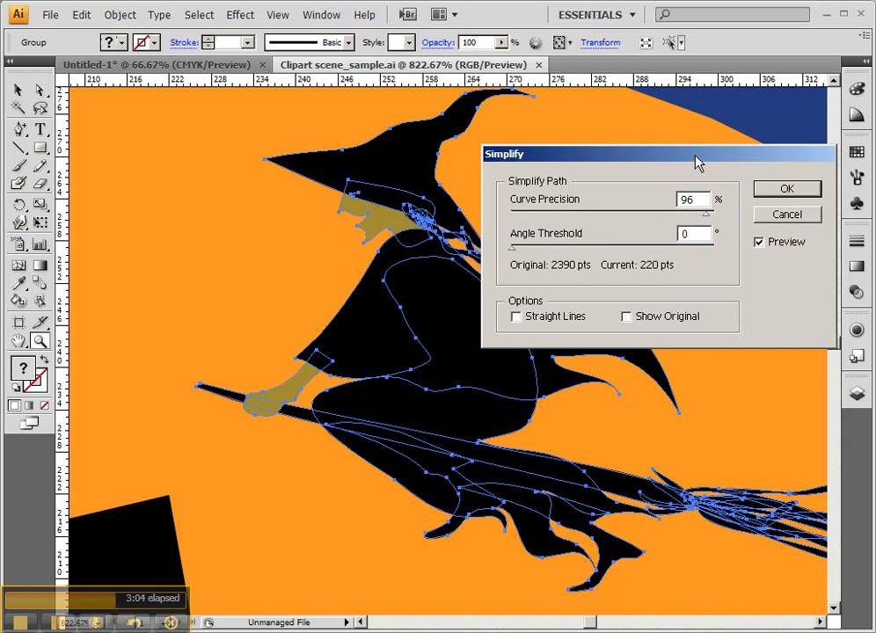
{"action": "left_click_drag", "start_coordinate": [708, 220], "coordinate": [712, 219]}
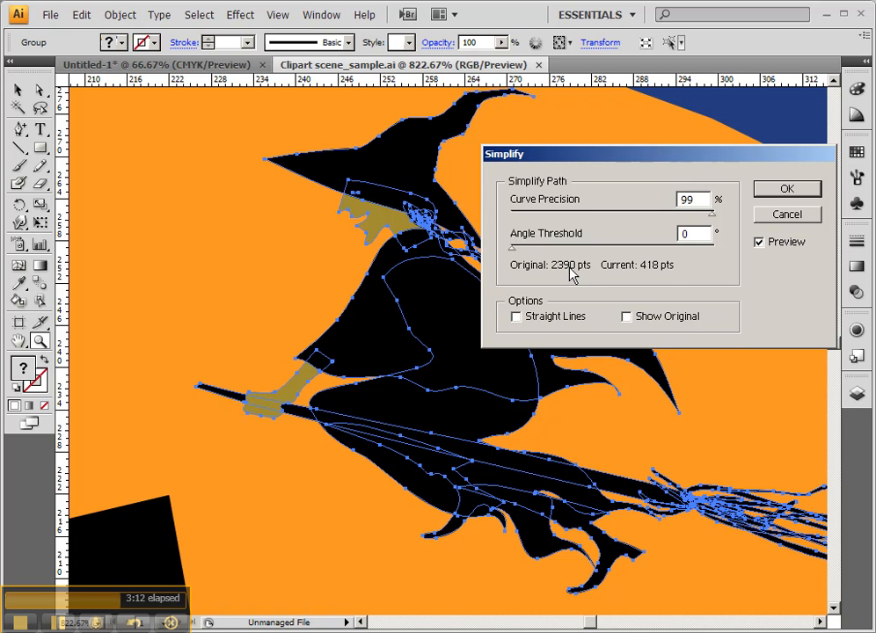
{"action": "left_click", "coordinate": [784, 190]}
Simplify the background scenery group's paths with 86% curve precision and a 4° angle threshold, and deselect it
{"action": "left_click", "coordinate": [643, 240], "text": "alt"}
{"action": "left_click", "coordinate": [525, 327], "text": "ctrl"}
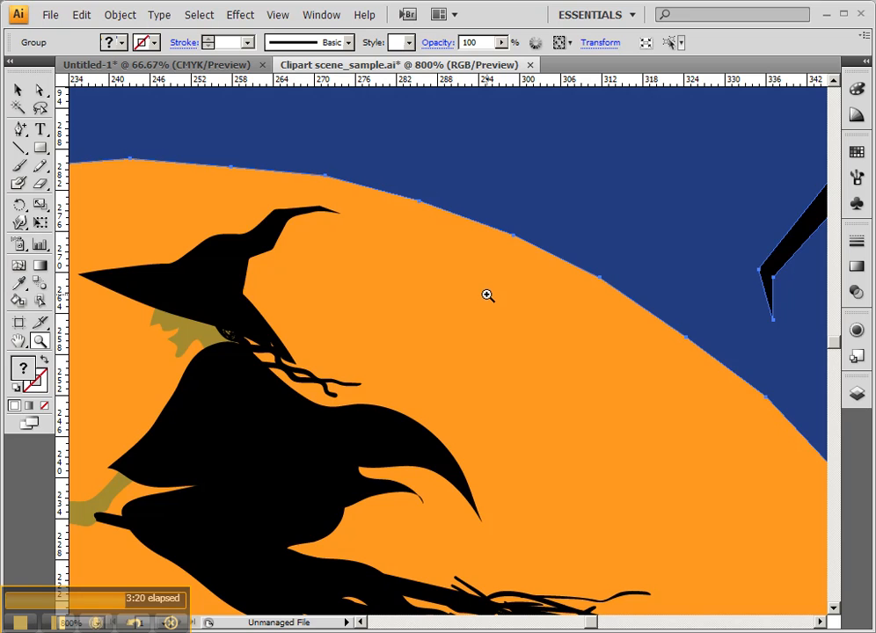
{"action": "left_click", "coordinate": [484, 303], "text": "alt"}
{"action": "left_click", "coordinate": [483, 307], "text": "alt"}
{"action": "left_click", "coordinate": [482, 343], "text": "alt"}
{"action": "left_click", "coordinate": [481, 378], "text": "alt"}
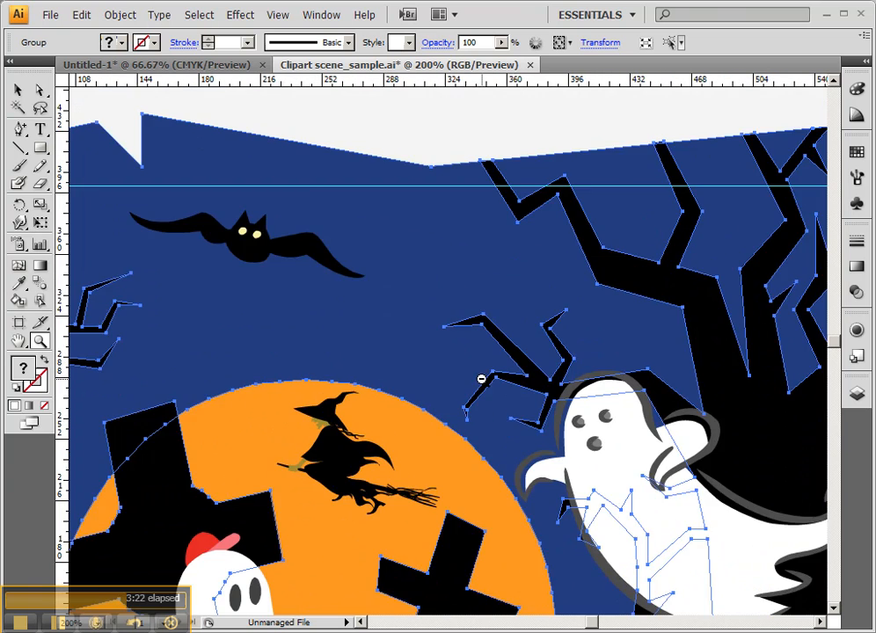
{"action": "left_click", "coordinate": [481, 380], "text": "alt"}
{"action": "left_click", "coordinate": [481, 387], "text": "alt"}
{"action": "scroll", "coordinate": [352, 308], "scroll_direction": "down", "scroll_amount": 3}
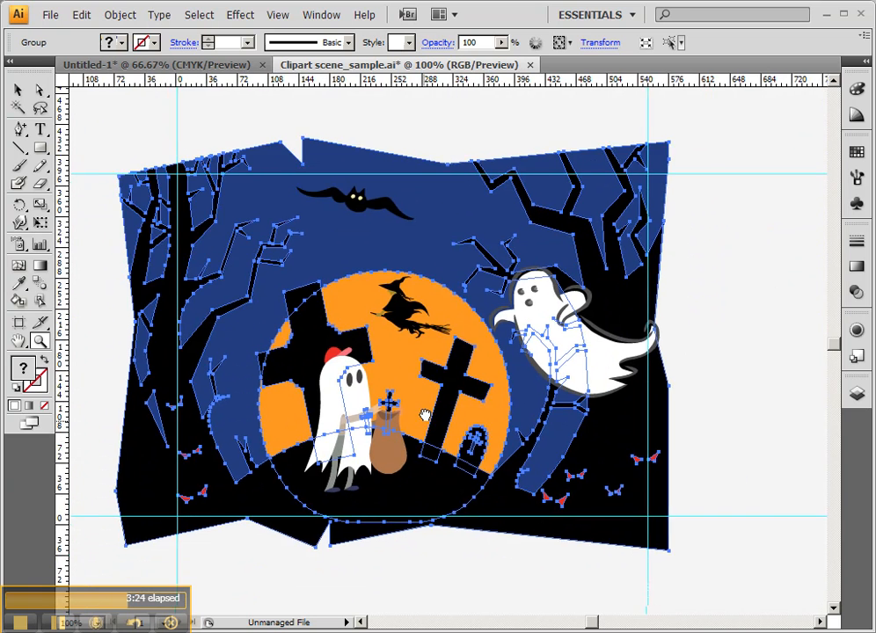
{"action": "left_click", "coordinate": [120, 16]}
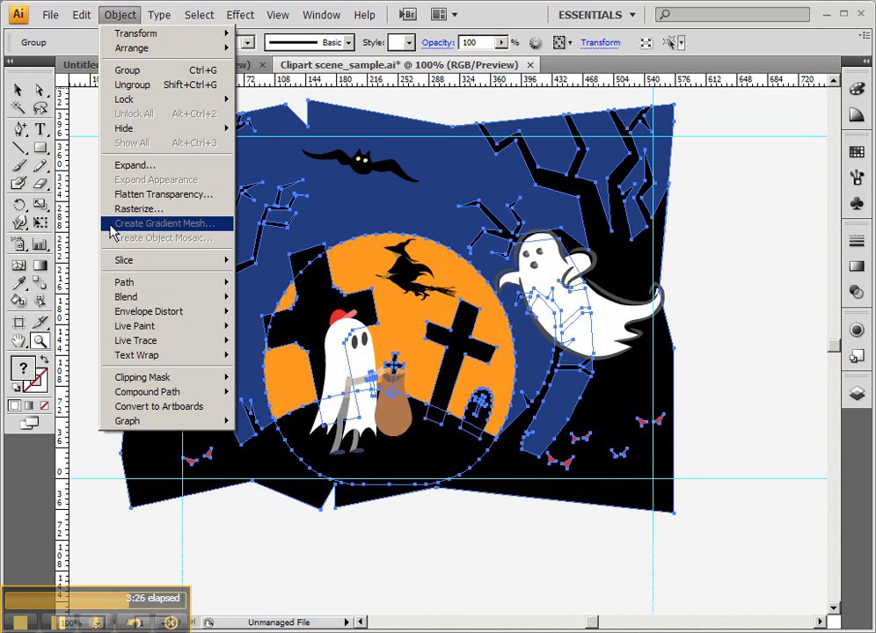
{"action": "mouse_move", "coordinate": [132, 282]}
{"action": "left_click", "coordinate": [266, 356]}
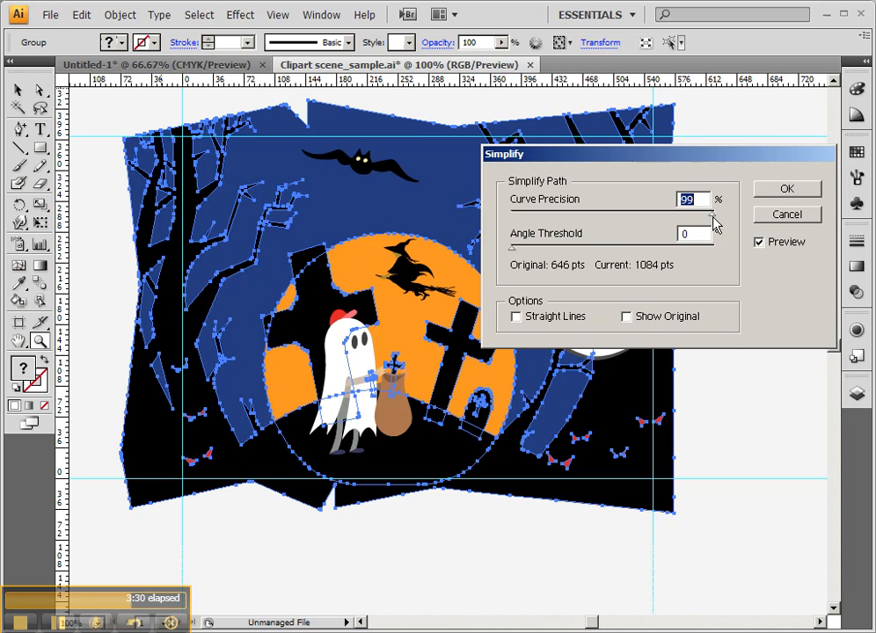
{"action": "left_click_drag", "start_coordinate": [712, 215], "coordinate": [702, 213]}
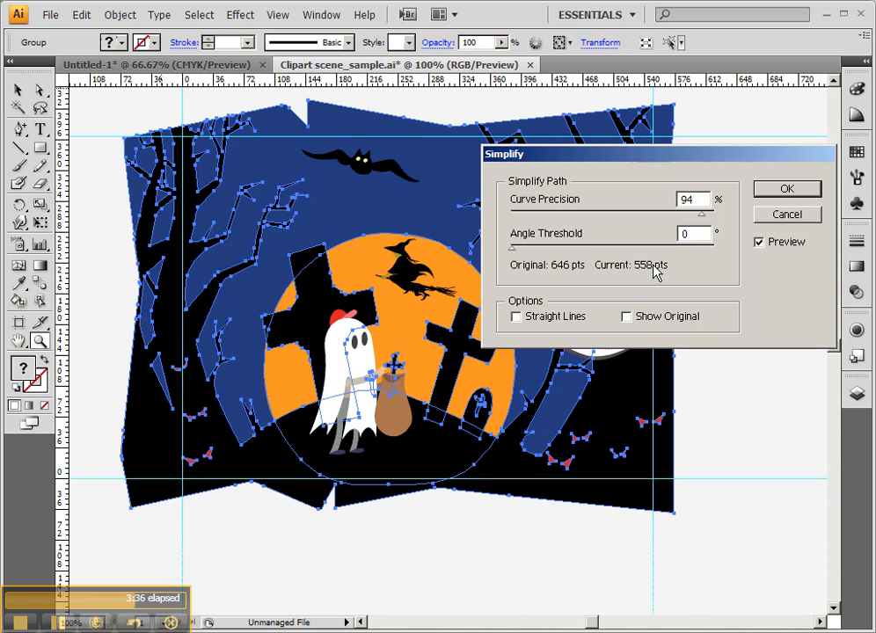
{"action": "left_click_drag", "start_coordinate": [701, 215], "coordinate": [686, 215]}
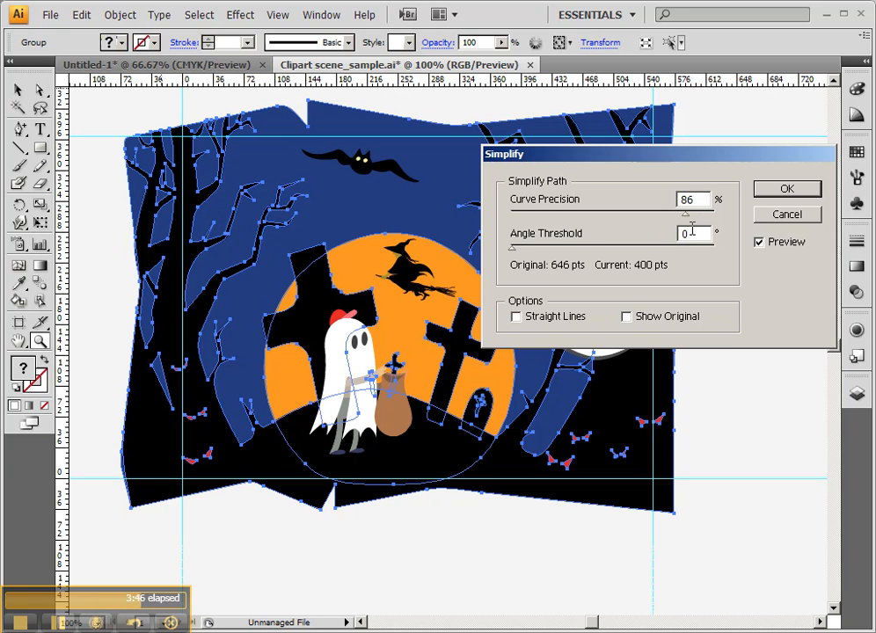
{"action": "mouse_move", "coordinate": [512, 250]}
{"action": "left_mouse_down"}
{"action": "mouse_move", "coordinate": [591, 253]}
{"action": "mouse_move", "coordinate": [516, 250]}
{"action": "left_mouse_up"}
{"action": "left_click", "coordinate": [787, 189]}
{"action": "left_click", "coordinate": [716, 221]}
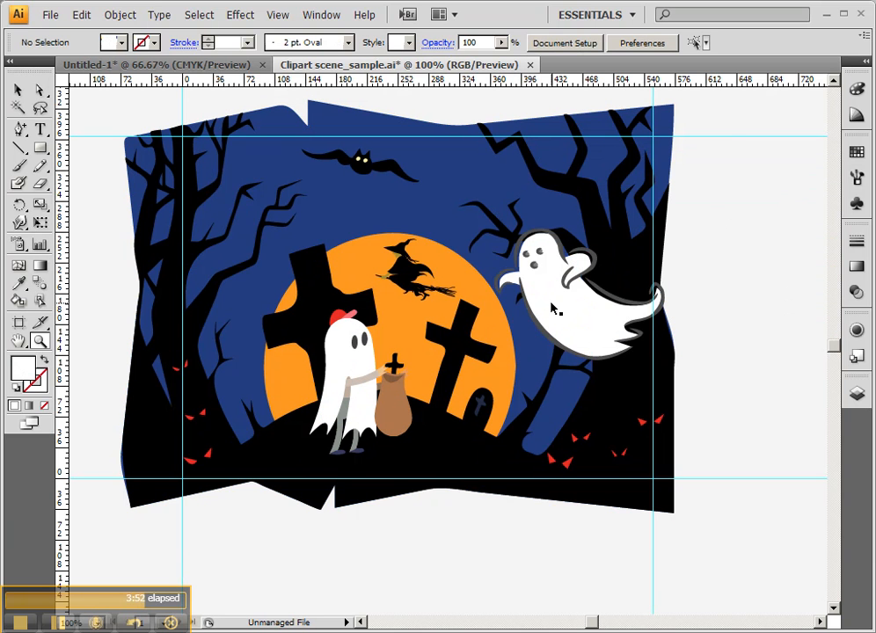
Simplify the flying ghost's paths with 98% curve precision and a 4° angle threshold
{"action": "left_click", "coordinate": [594, 286]}
{"action": "left_click", "coordinate": [120, 15]}
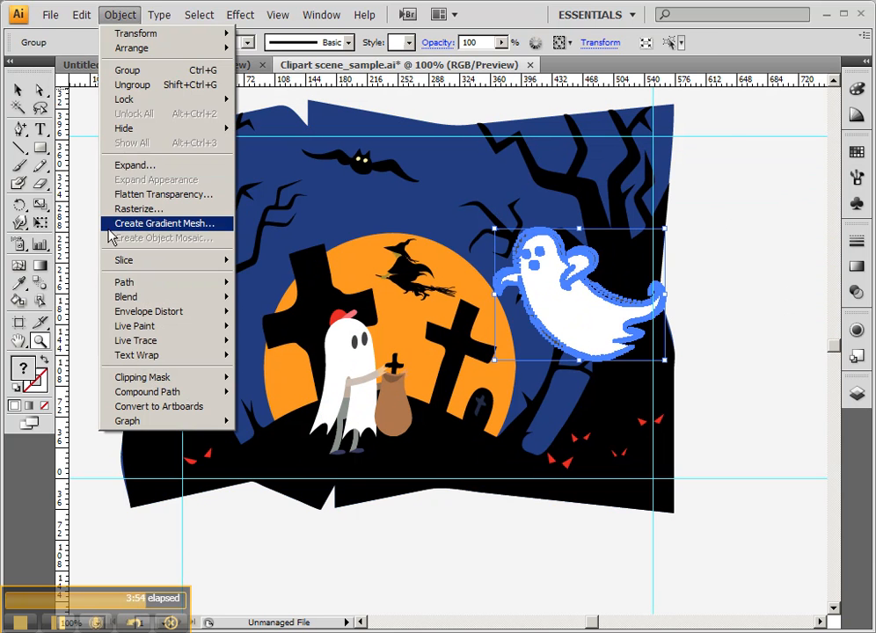
{"action": "mouse_move", "coordinate": [128, 284]}
{"action": "left_click", "coordinate": [278, 356]}
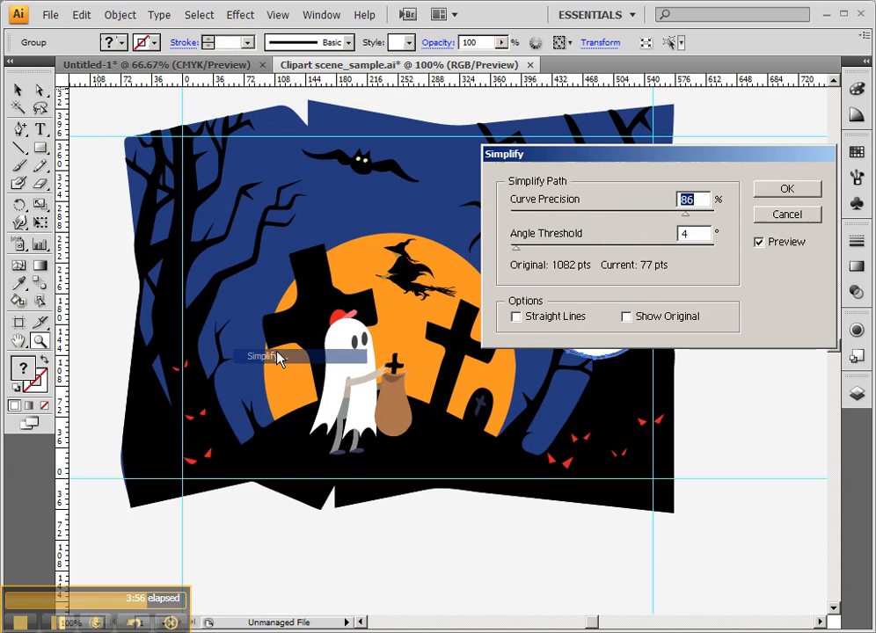
{"action": "left_click_drag", "start_coordinate": [694, 217], "coordinate": [708, 221]}
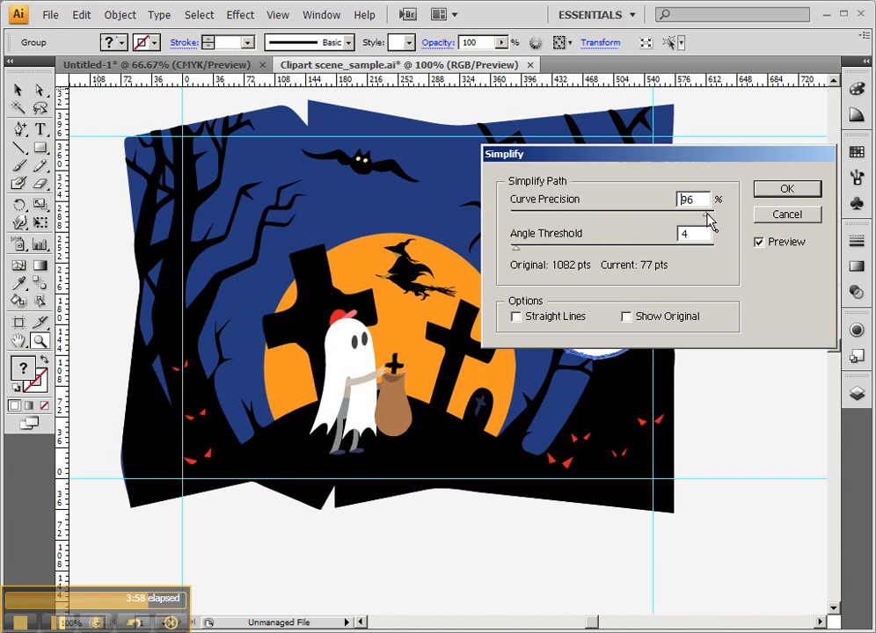
{"action": "left_click_drag", "start_coordinate": [719, 164], "coordinate": [670, 358]}
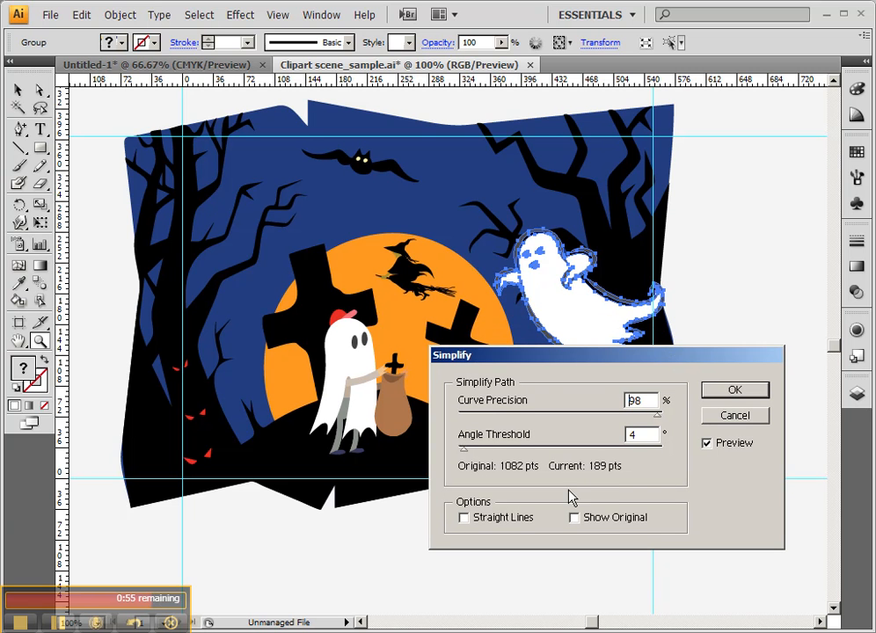
{"action": "left_click", "coordinate": [751, 391]}
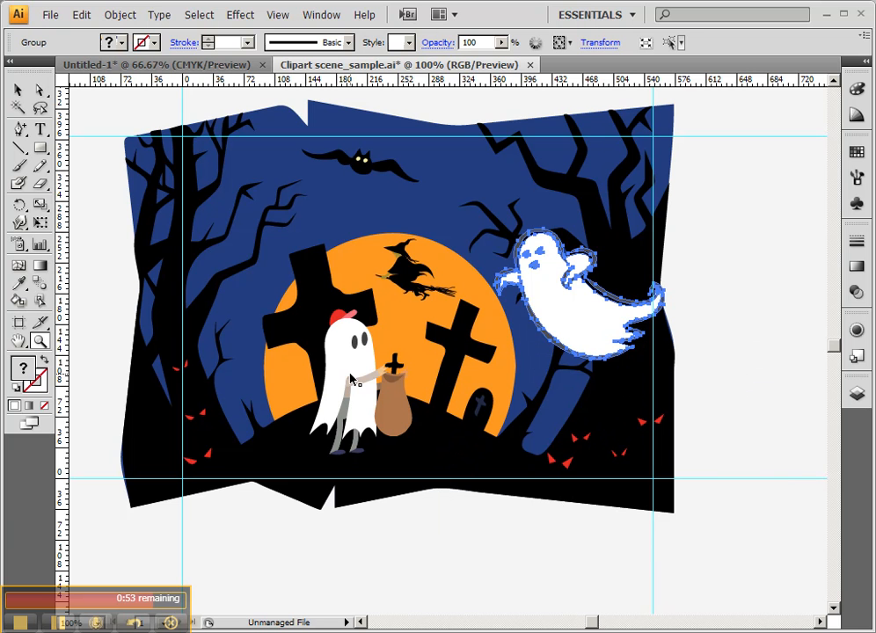
Simplify the paths of the costumed figure with the sack and the bat together at 98% curve precision and a 4° angle threshold, and deselect them
{"action": "left_click", "coordinate": [351, 376]}
{"action": "left_click", "coordinate": [364, 167], "text": "shift"}
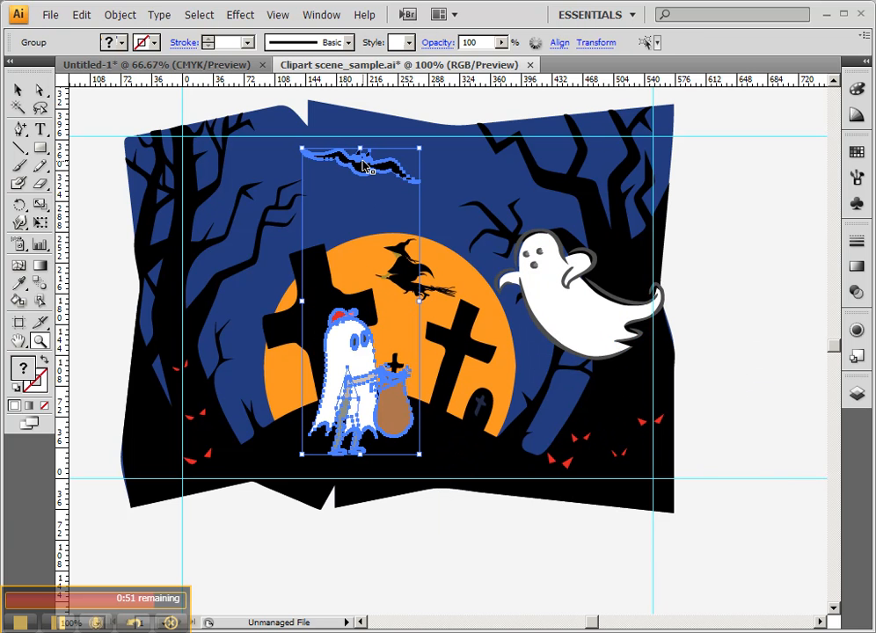
{"action": "left_click", "coordinate": [129, 16]}
{"action": "mouse_move", "coordinate": [145, 283]}
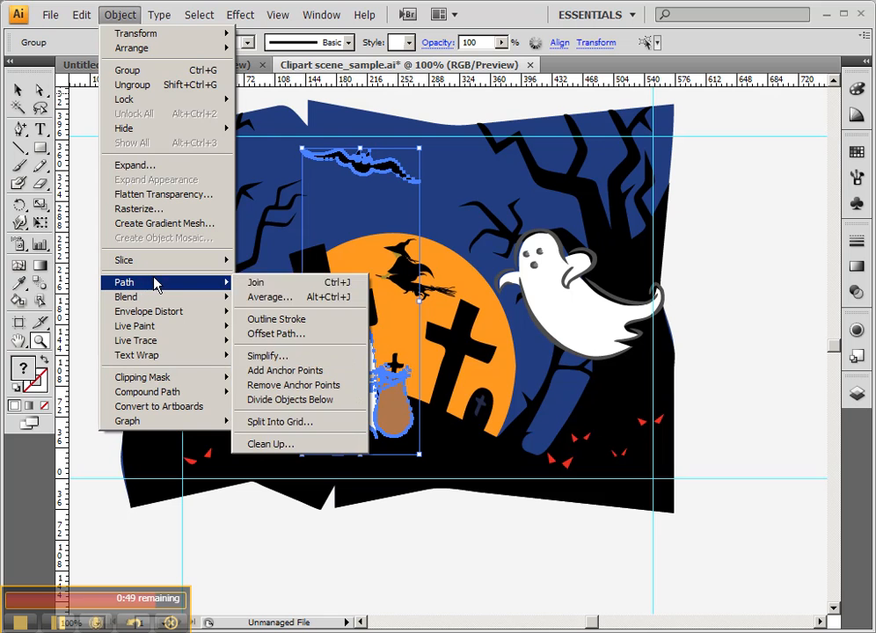
{"action": "left_click", "coordinate": [286, 358]}
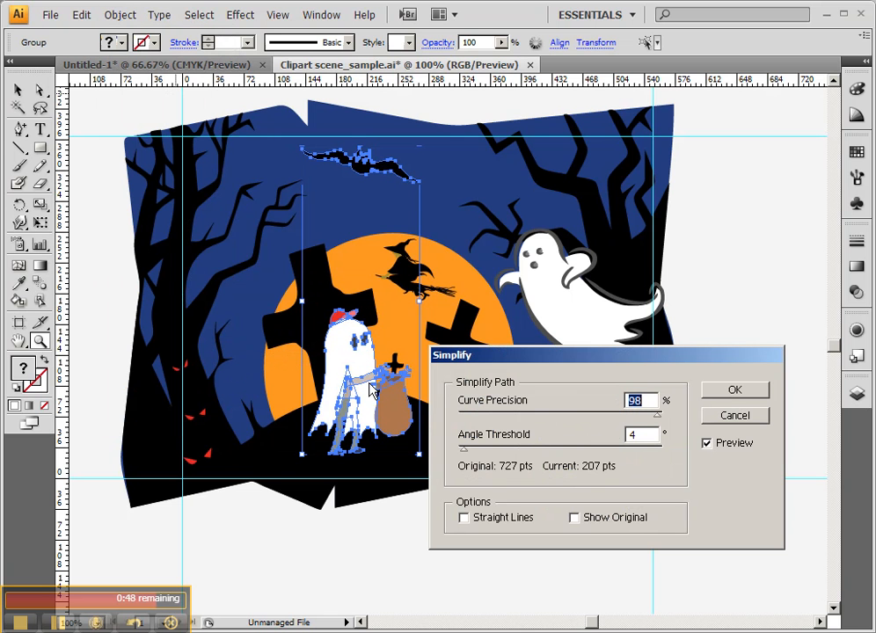
{"action": "left_click", "coordinate": [758, 391]}
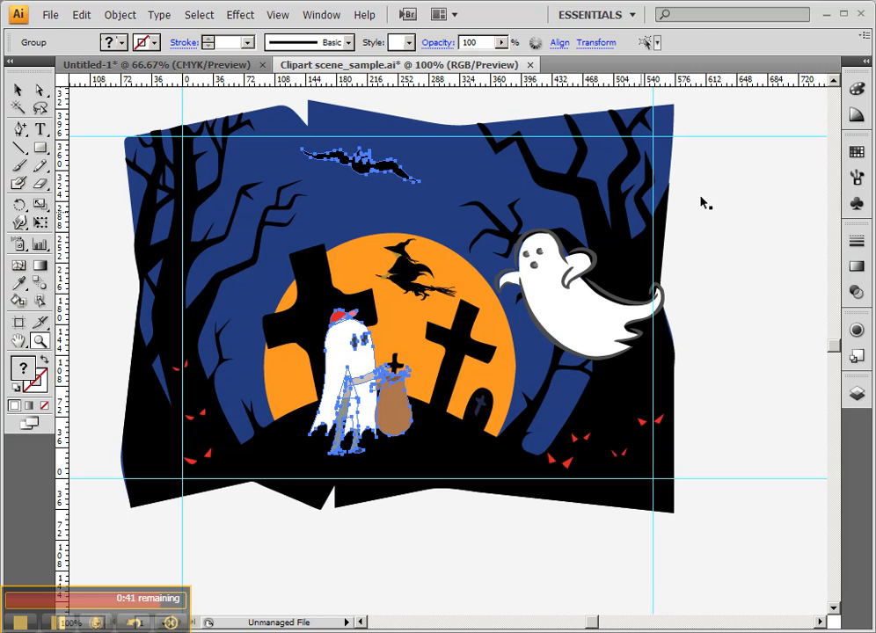
{"action": "left_click", "coordinate": [765, 194], "text": "ctrl"}
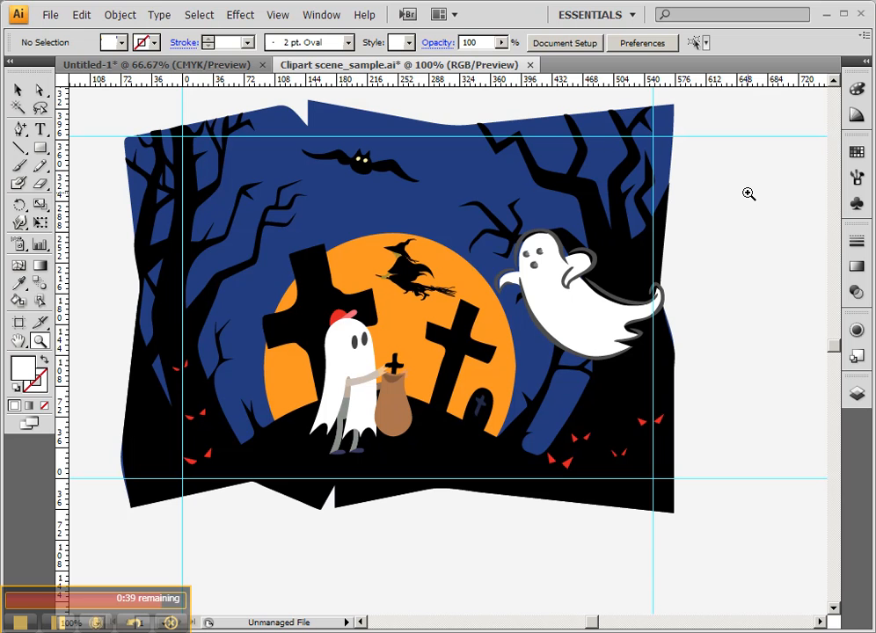
Show the document's symbols in an enlarged panel and delete all the default symbols
{"action": "left_click", "coordinate": [860, 204]}
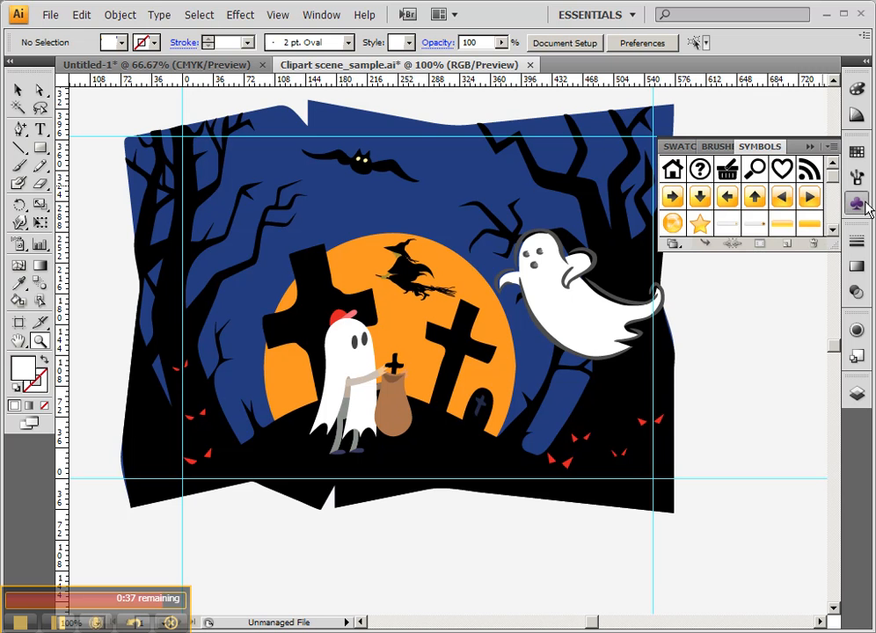
{"action": "left_click_drag", "start_coordinate": [833, 245], "coordinate": [834, 391]}
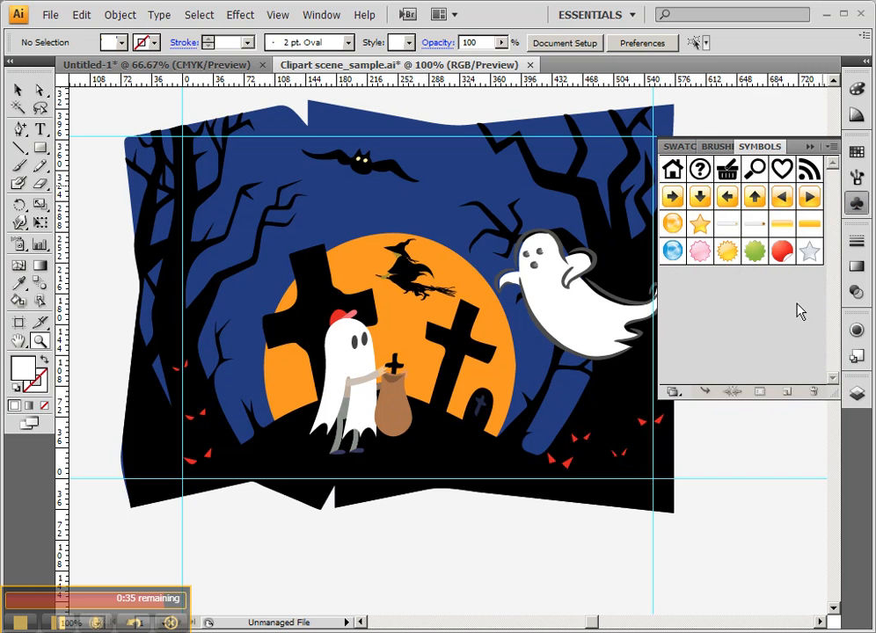
{"action": "left_click", "coordinate": [804, 252]}
{"action": "left_click", "coordinate": [814, 391]}
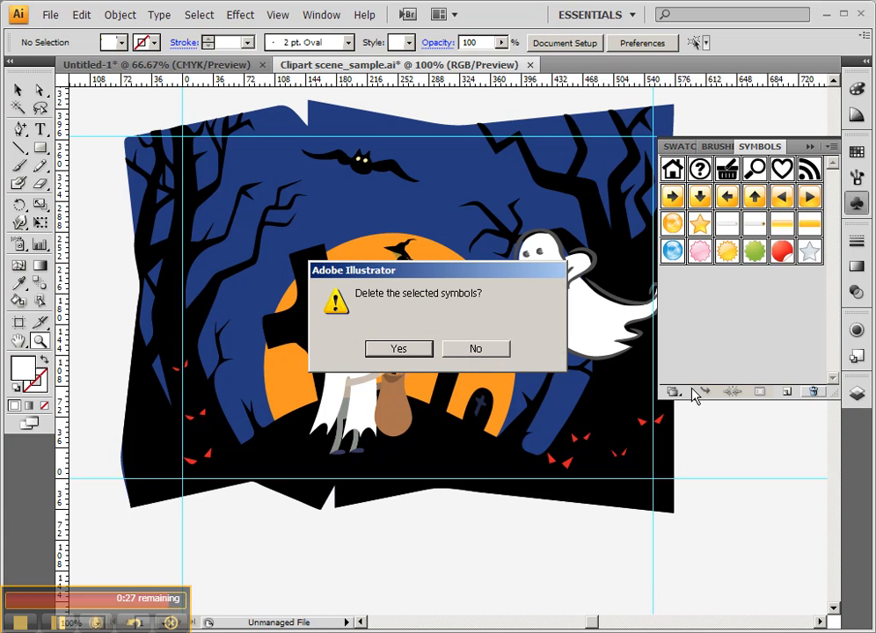
{"action": "left_click", "coordinate": [400, 349]}
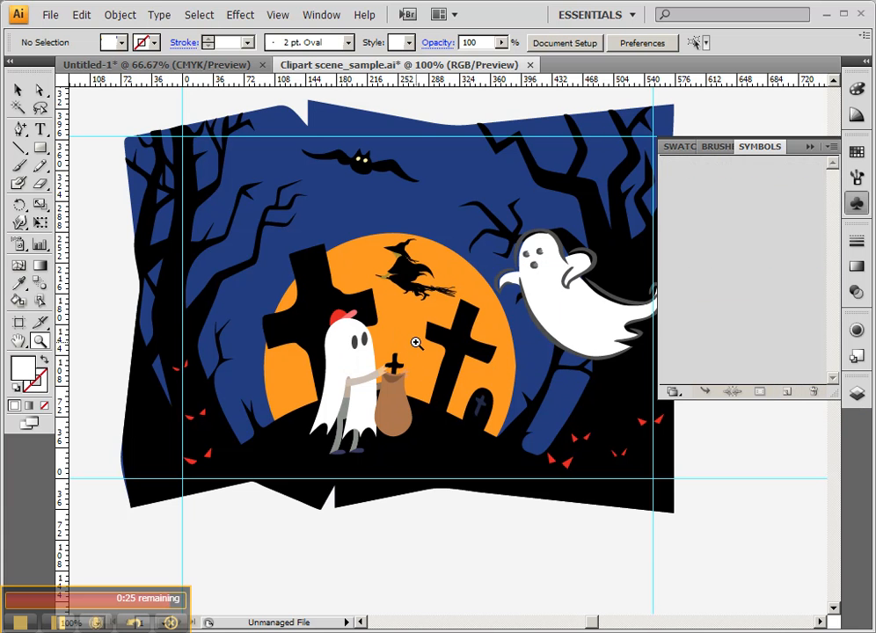
Convert the costumed figure with the sack into a movie clip symbol named guy
{"action": "left_click", "coordinate": [19, 91]}
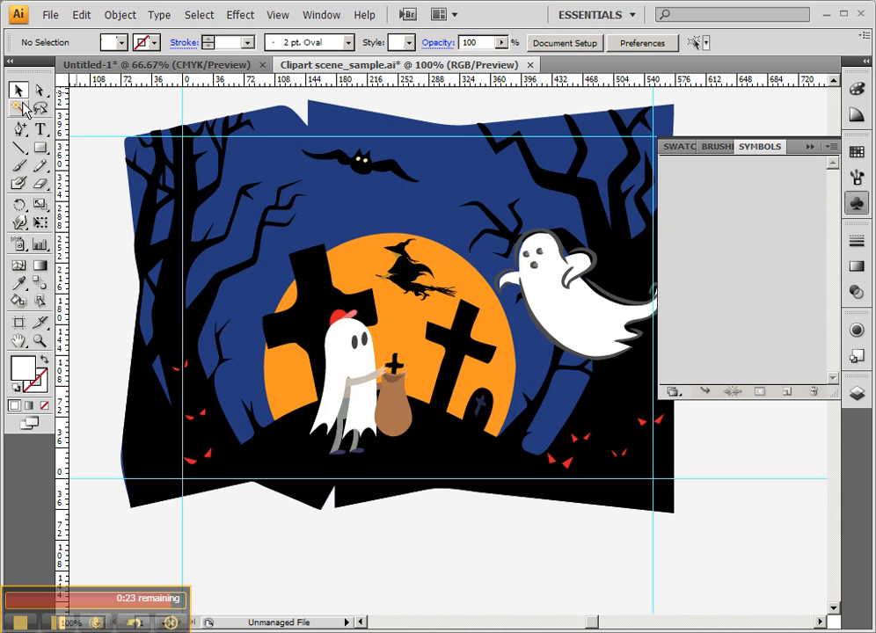
{"action": "left_click_drag", "start_coordinate": [347, 387], "coordinate": [777, 252]}
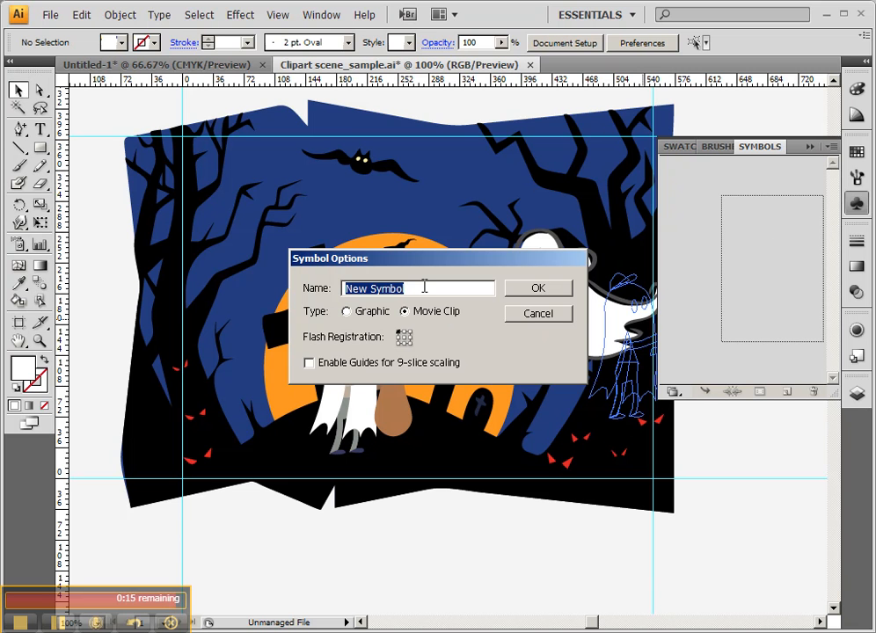
{"action": "type", "text": "guy"}
{"action": "key", "text": "Return"}
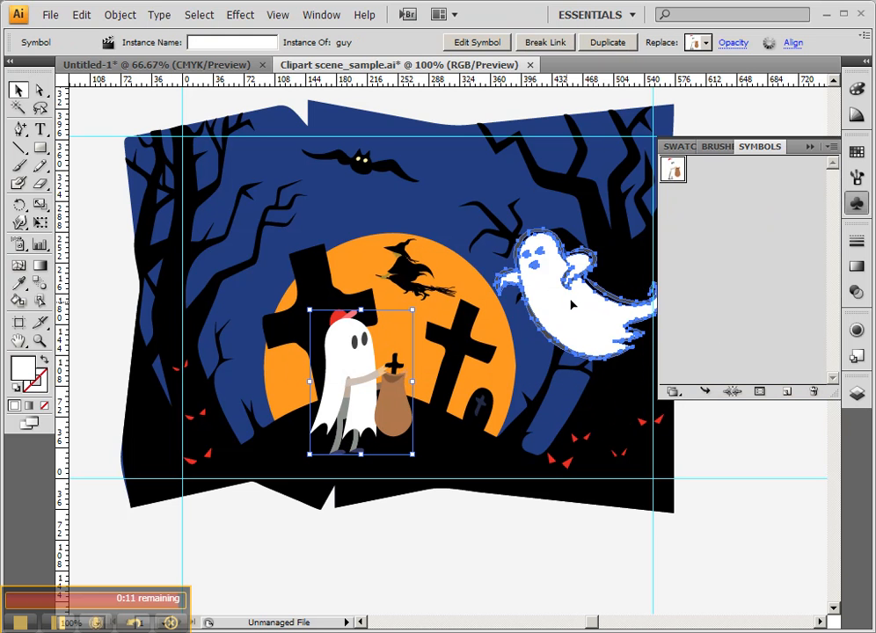
Convert the flying ghost into a movie clip symbol named ghost
{"action": "left_click_drag", "start_coordinate": [571, 305], "coordinate": [713, 264]}
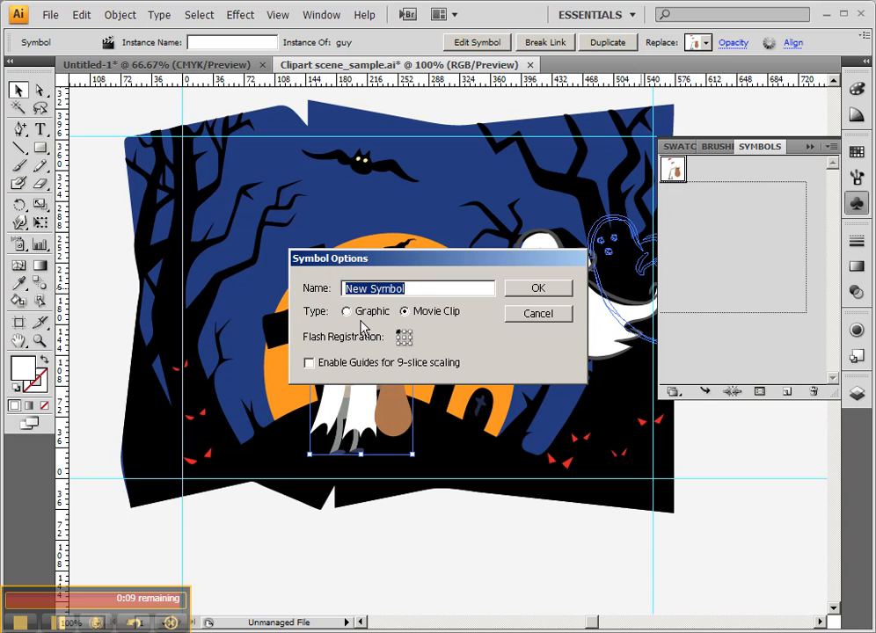
{"action": "type", "text": "gh"}
{"action": "left_click", "coordinate": [537, 288]}
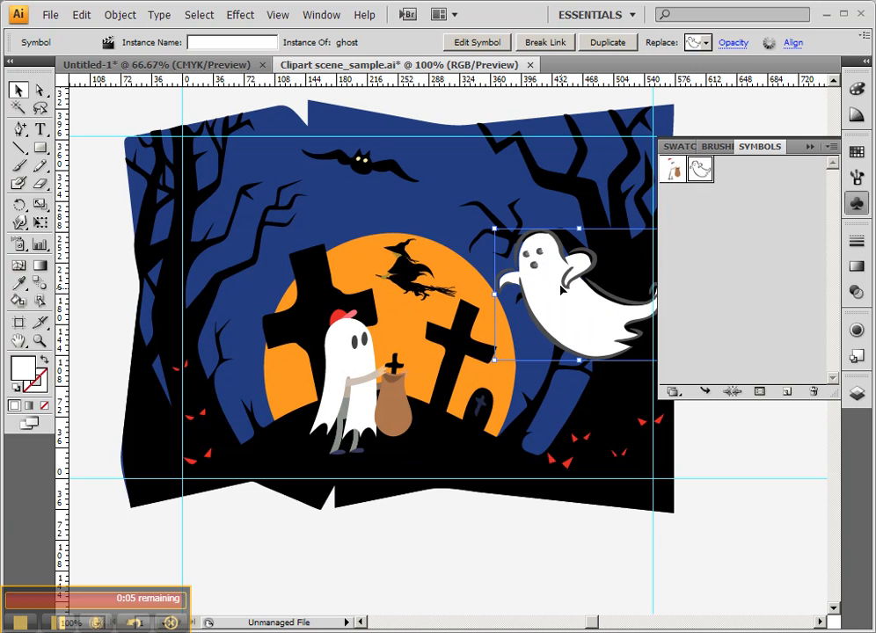
Select the bat group in the sky
{"action": "left_click", "coordinate": [368, 164]}
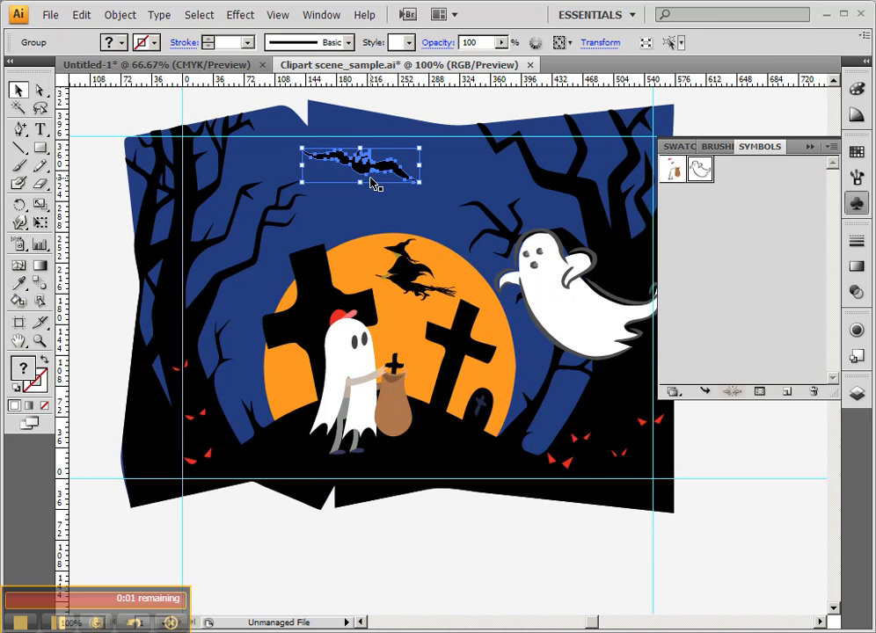